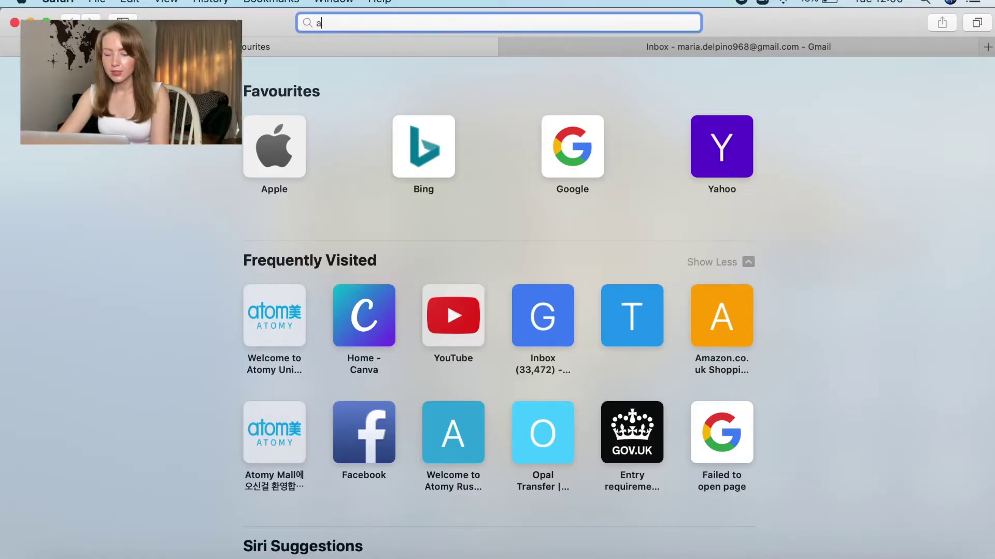
# Go to the atomy.uk website, dismiss the notice, and open the Join Us page
pyautogui.write('tomy')
pyautogui.press('Return')
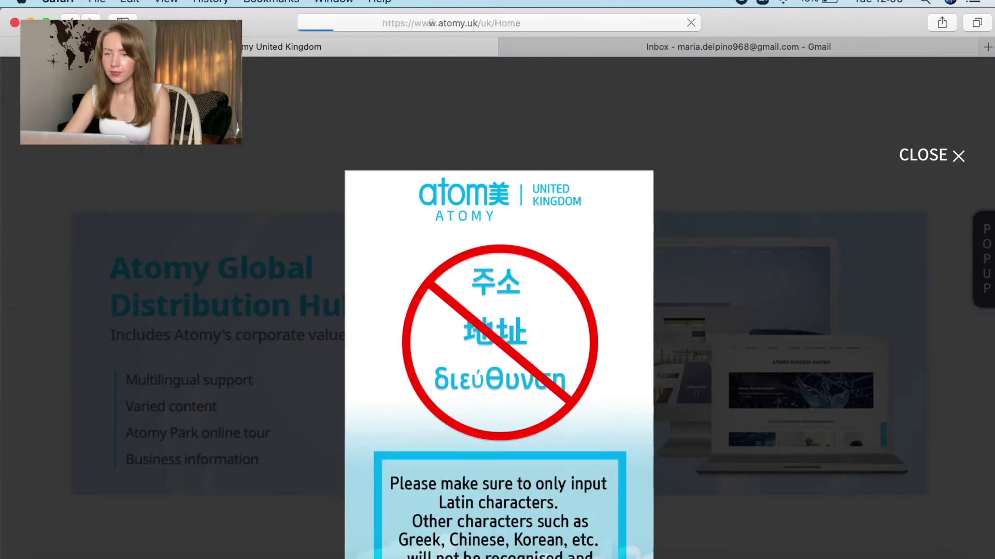
pyautogui.click(939, 154)
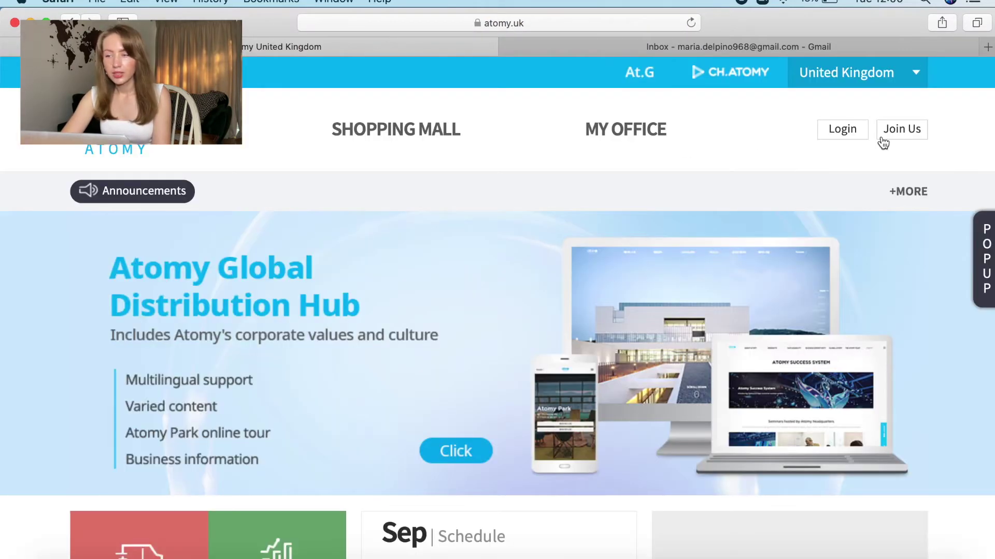
pyautogui.click(906, 134)
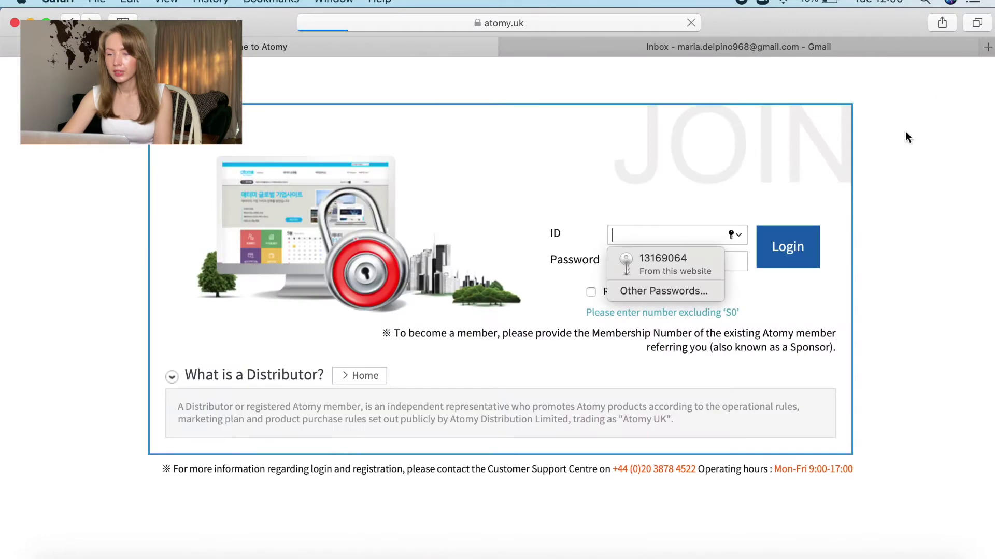
# Log in with the sponsor ID and password
pyautogui.click(979, 221)
pyautogui.click(675, 229)
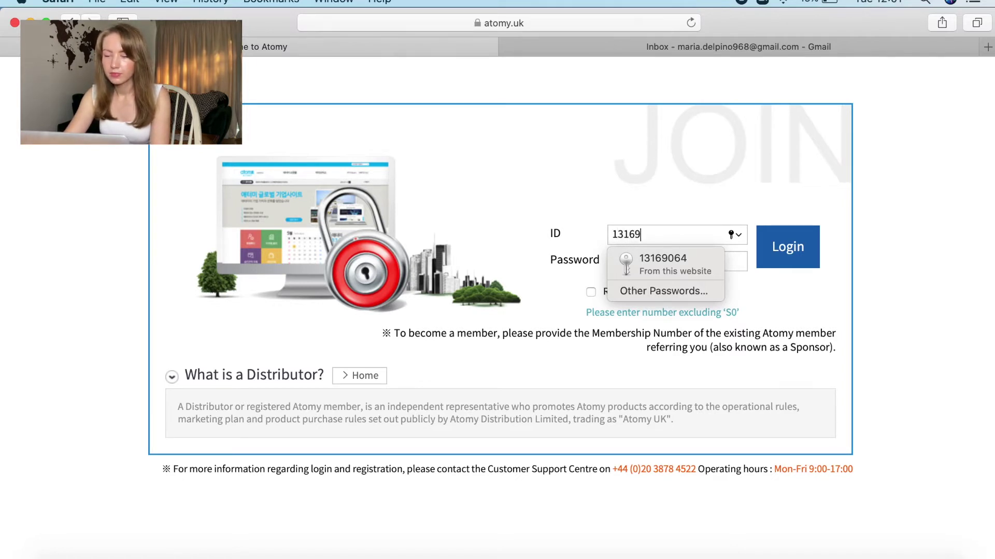
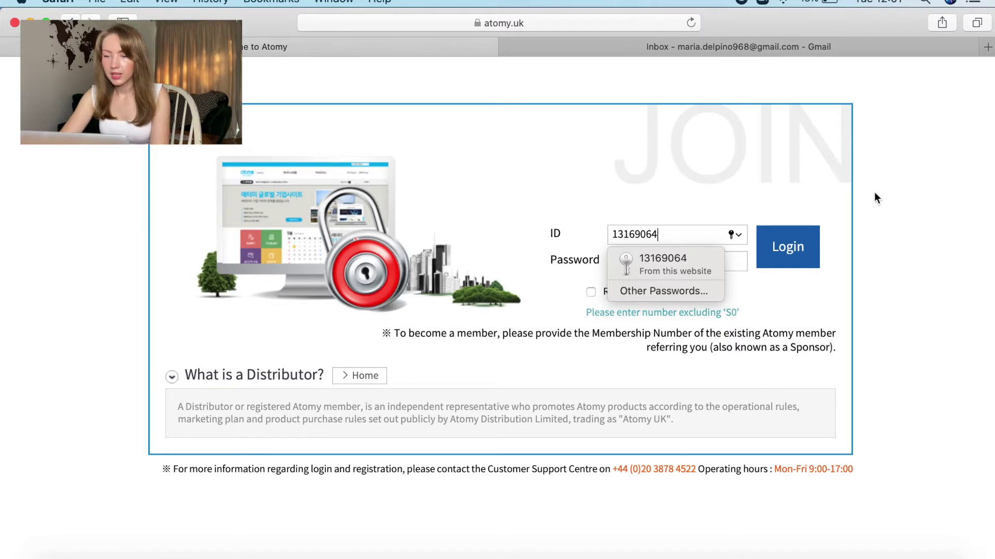
pyautogui.click(943, 217)
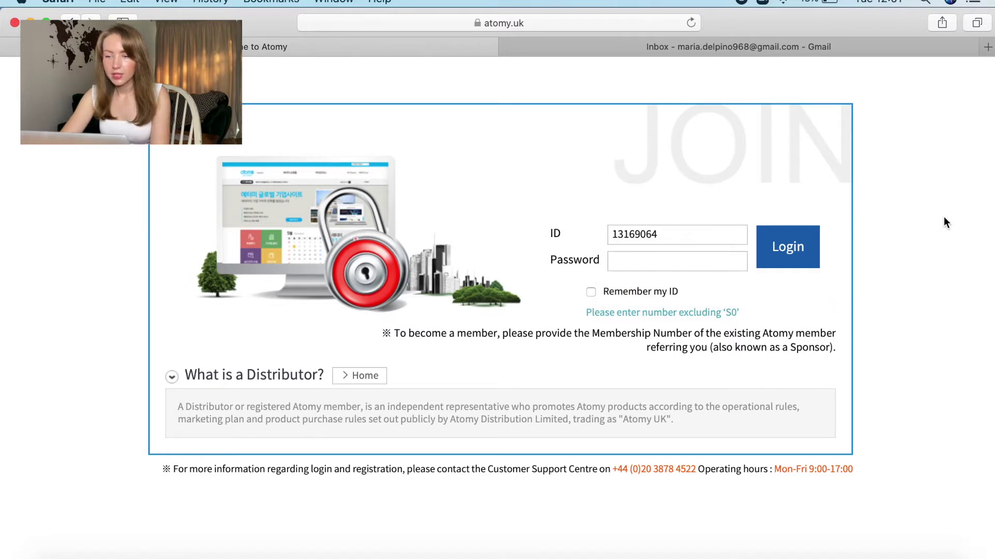
pyautogui.click(642, 262)
pyautogui.write('•')
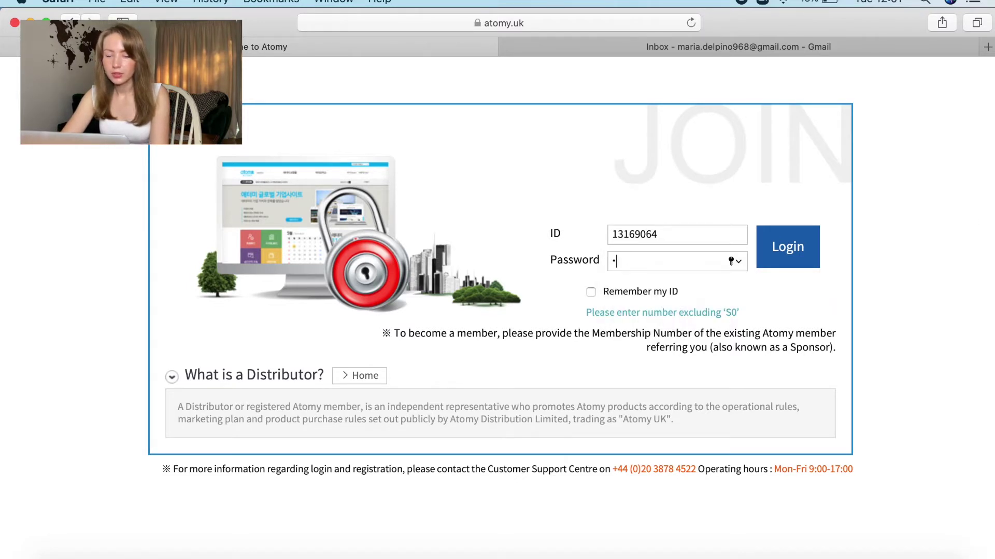
pyautogui.write('•')
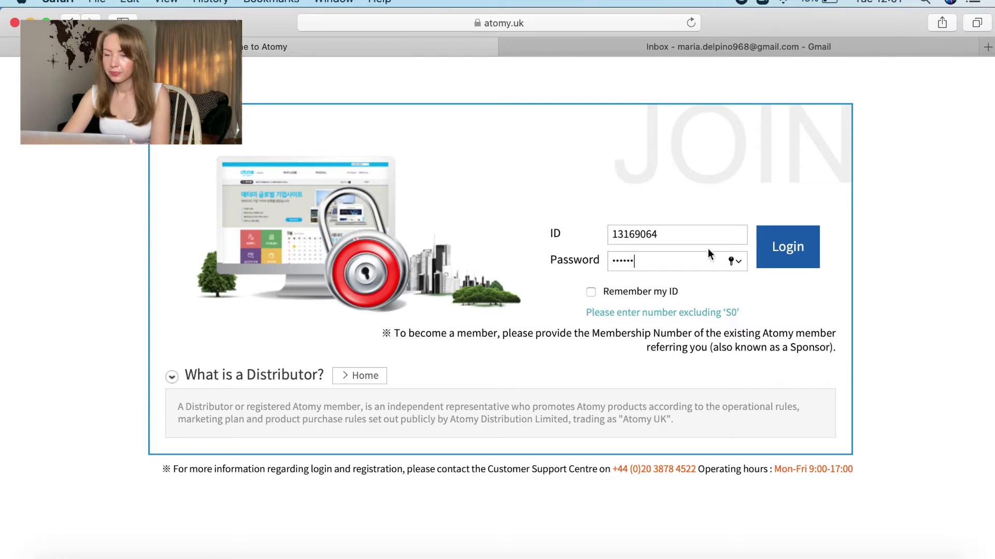
pyautogui.click(771, 253)
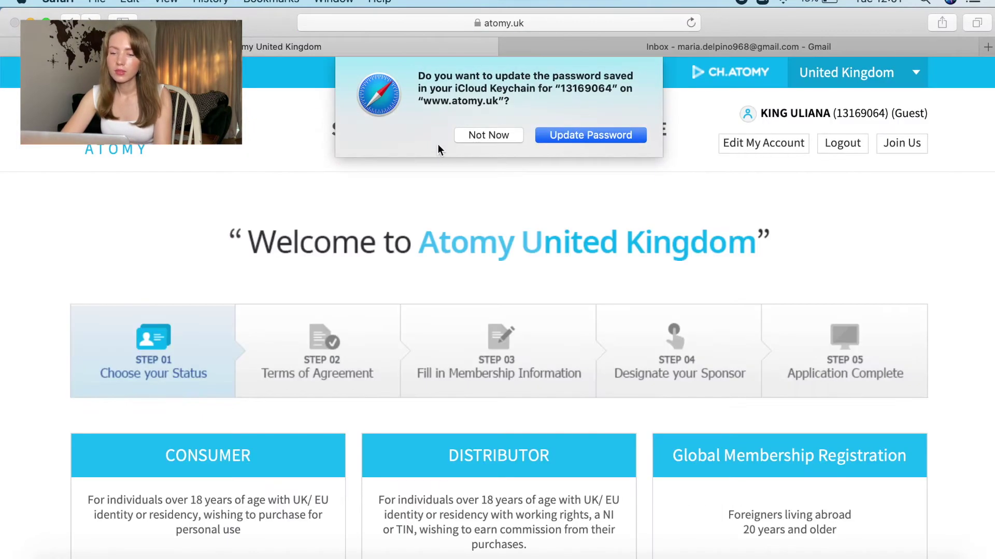
# Decline Safari's password update and register with Consumer status
pyautogui.click(476, 136)
pyautogui.scroll(-3, 359, 236)
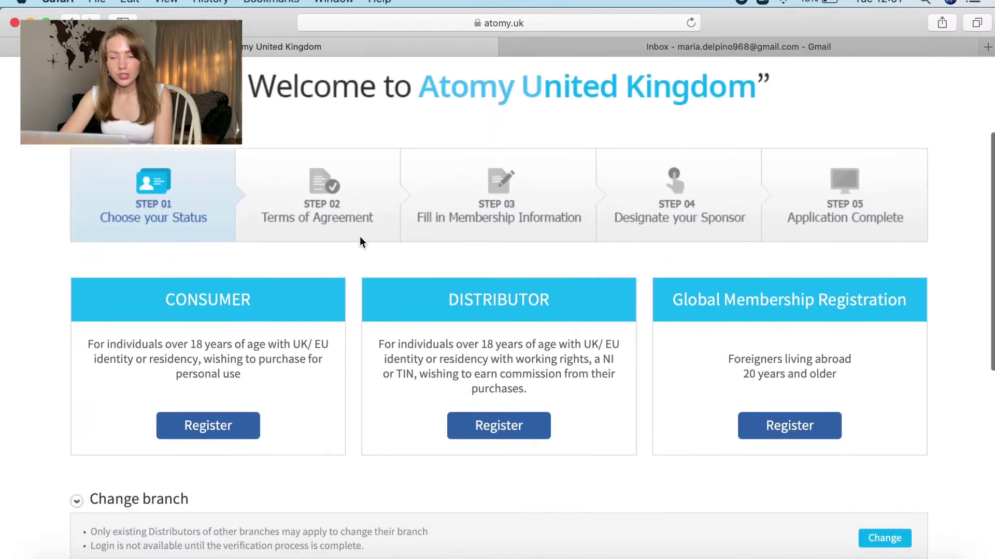
pyautogui.scroll(-1, 359, 237)
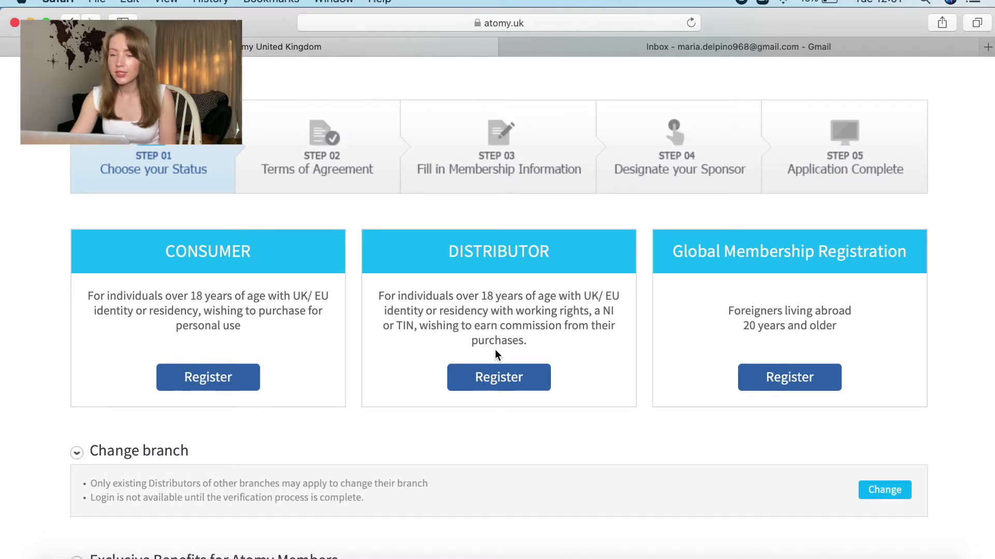
pyautogui.click(209, 383)
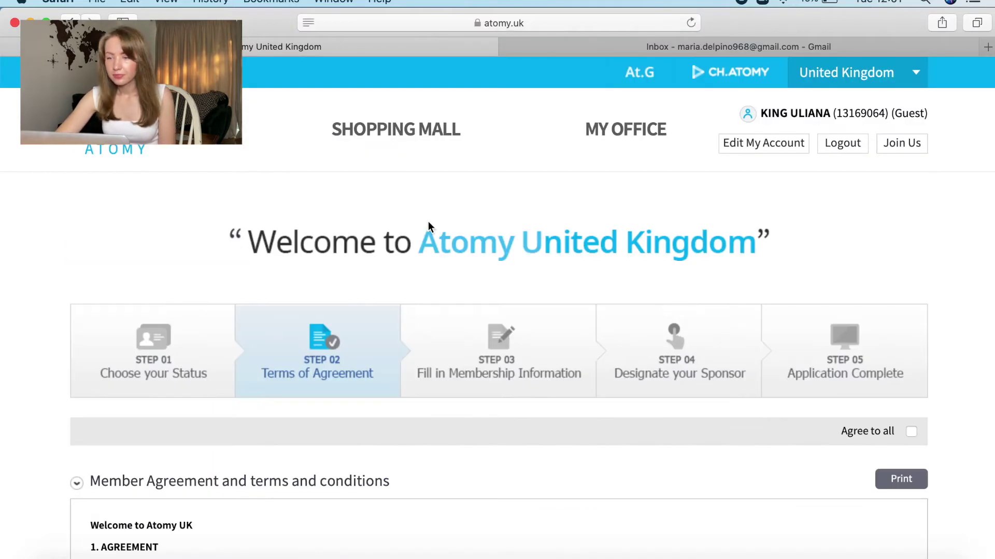
# Tick Agree to all on the Terms of Agreement and continue to membership information
pyautogui.scroll(-2, 429, 227)
pyautogui.scroll(-2, 429, 223)
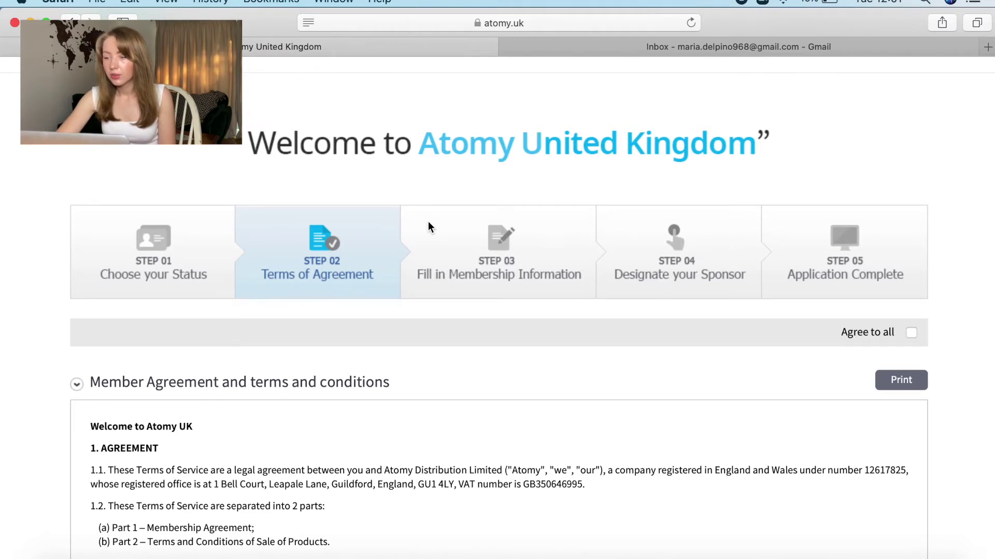
pyautogui.scroll(-5, 428, 228)
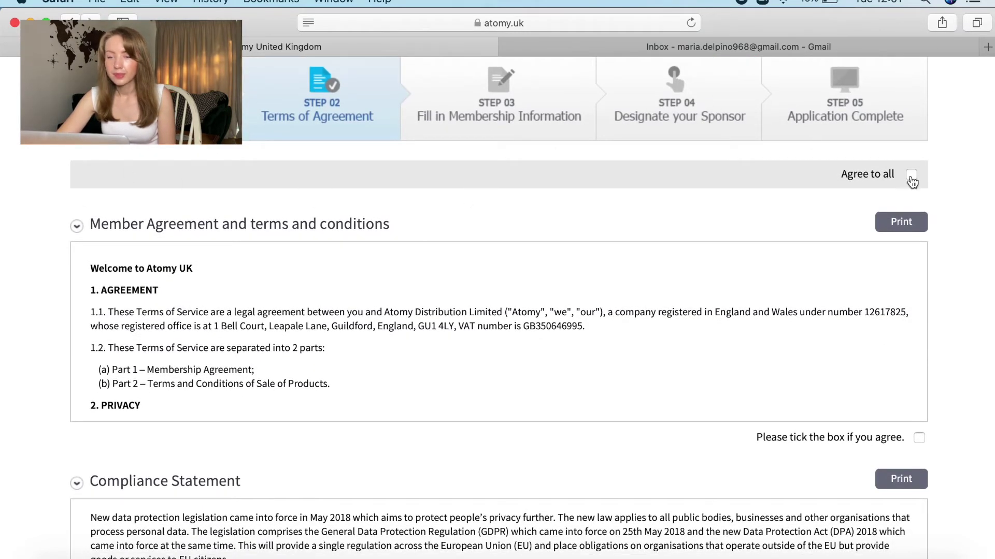
pyautogui.click(911, 174)
pyautogui.scroll(-3, 911, 179)
pyautogui.scroll(-10, 912, 182)
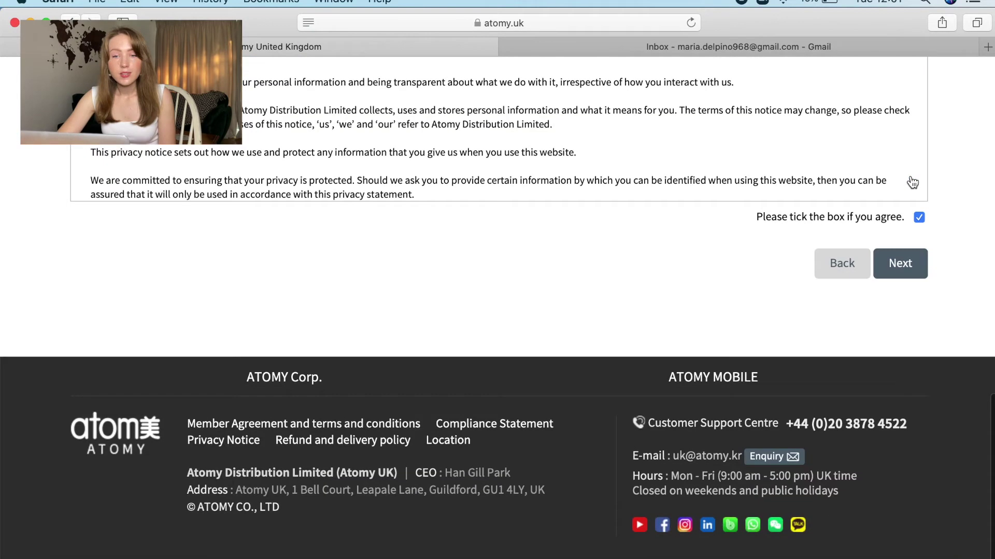
pyautogui.click(906, 272)
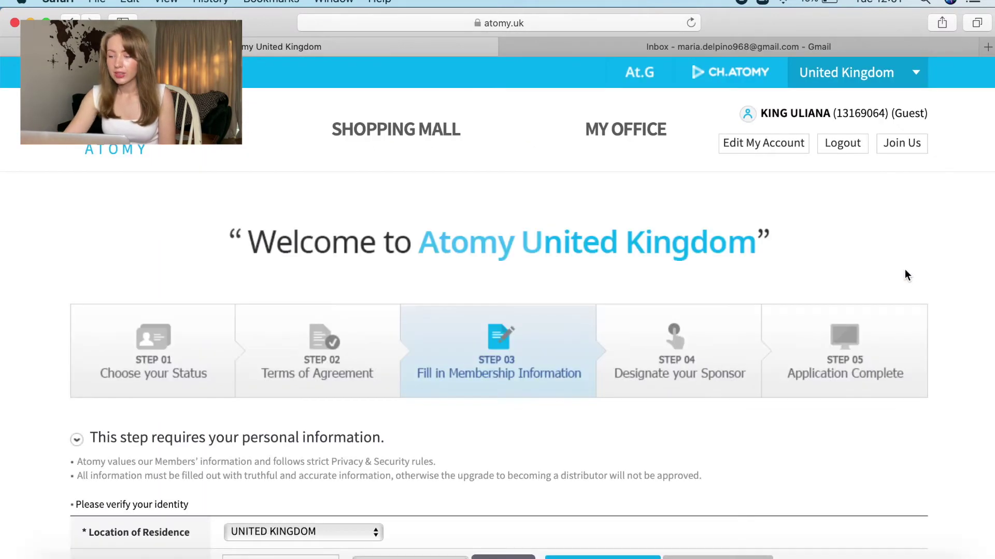
pyautogui.scroll(-5, 907, 275)
pyautogui.scroll(-4, 907, 275)
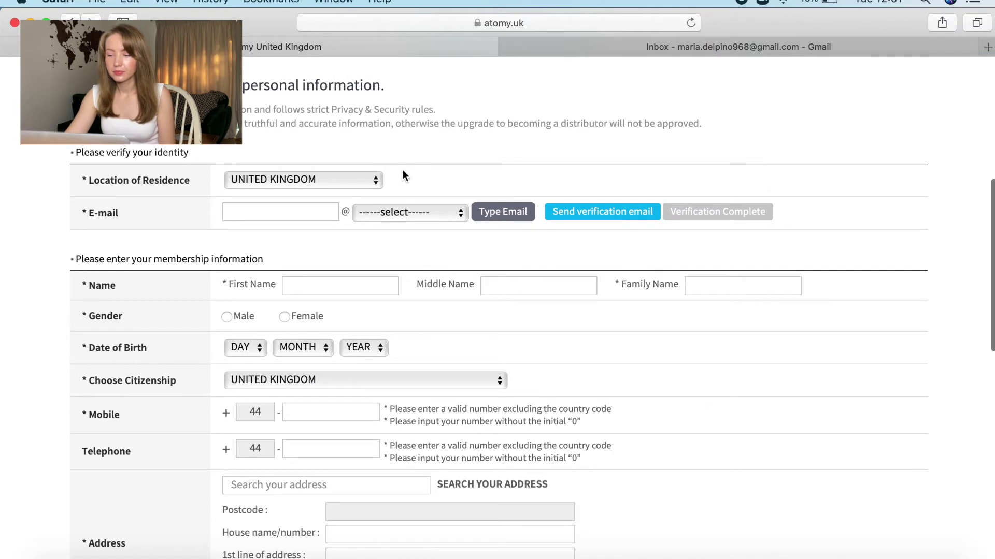
pyautogui.click(279, 210)
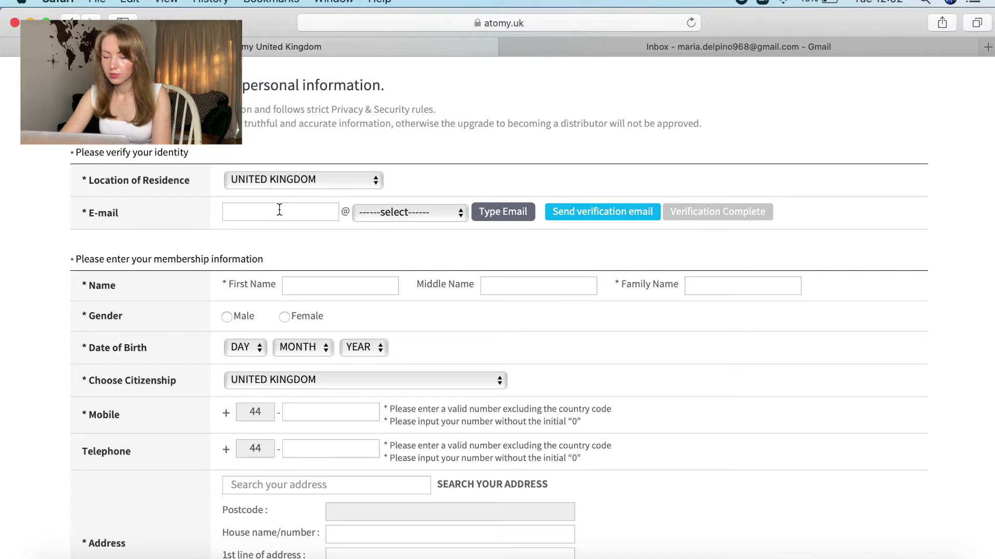
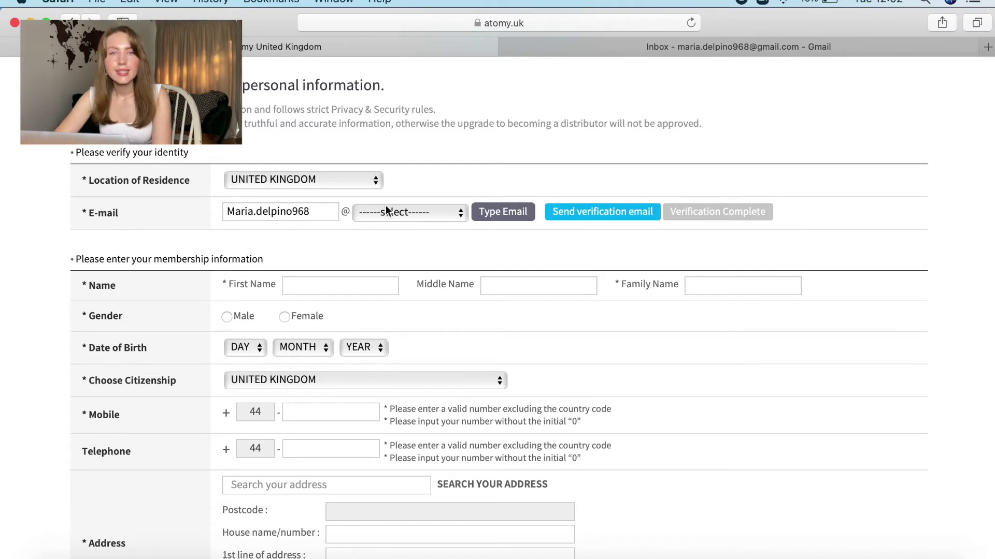
pyautogui.click(394, 212)
pyautogui.click(392, 228)
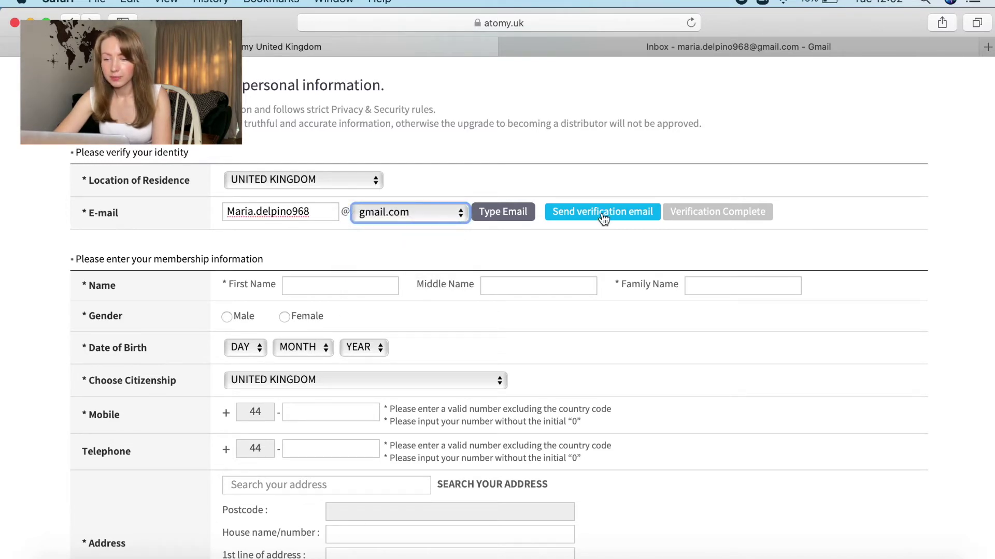
# Send the verification email, close the confirmation, and switch to the Gmail inbox
pyautogui.scroll(-2, 590, 219)
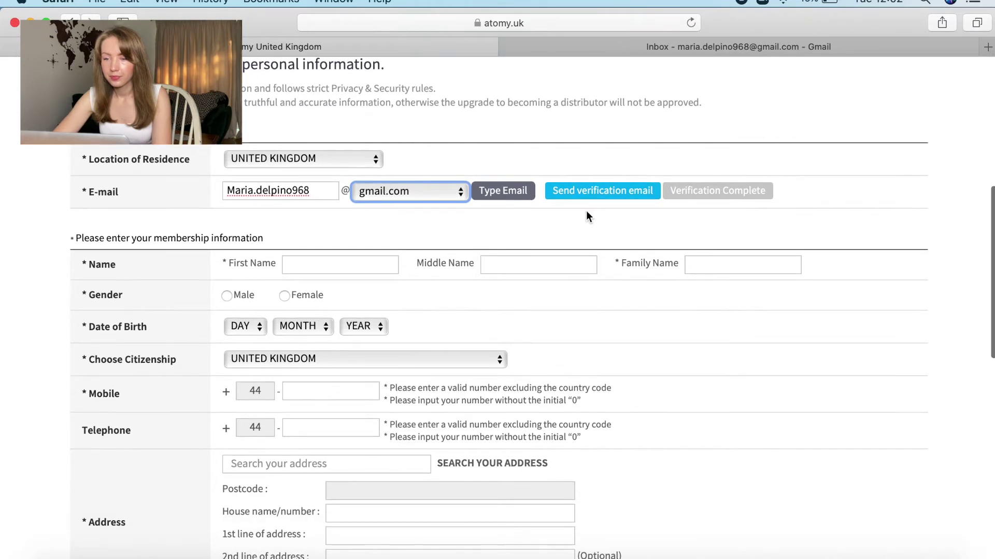
pyautogui.click(613, 193)
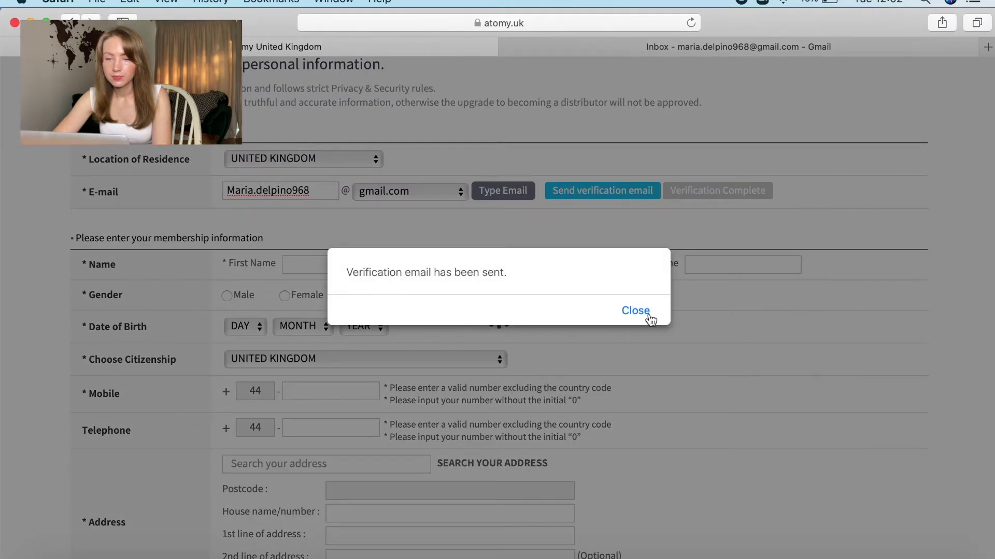
pyautogui.click(649, 317)
pyautogui.click(745, 51)
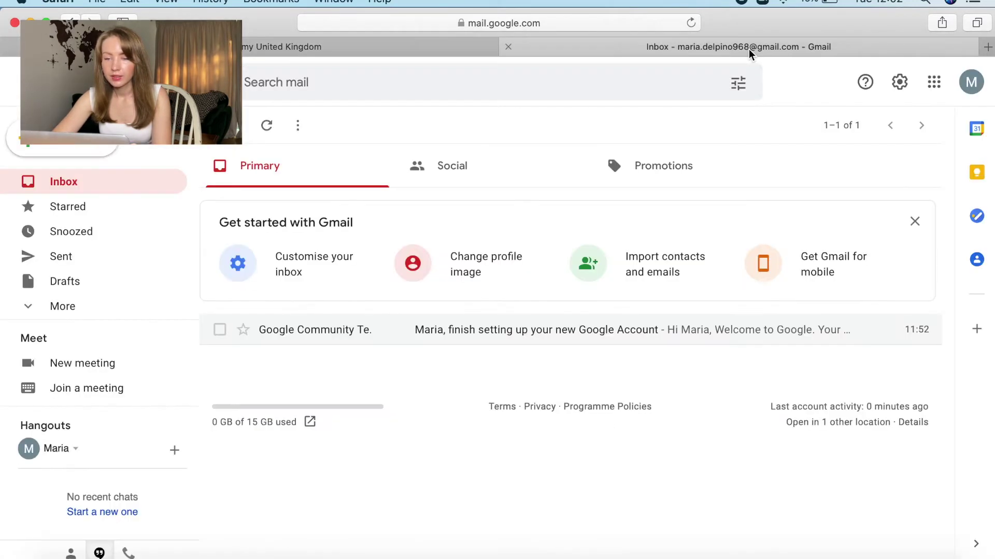
# Refresh Gmail, open the Atomy Authentication Mail, and confirm the email address
pyautogui.click(118, 184)
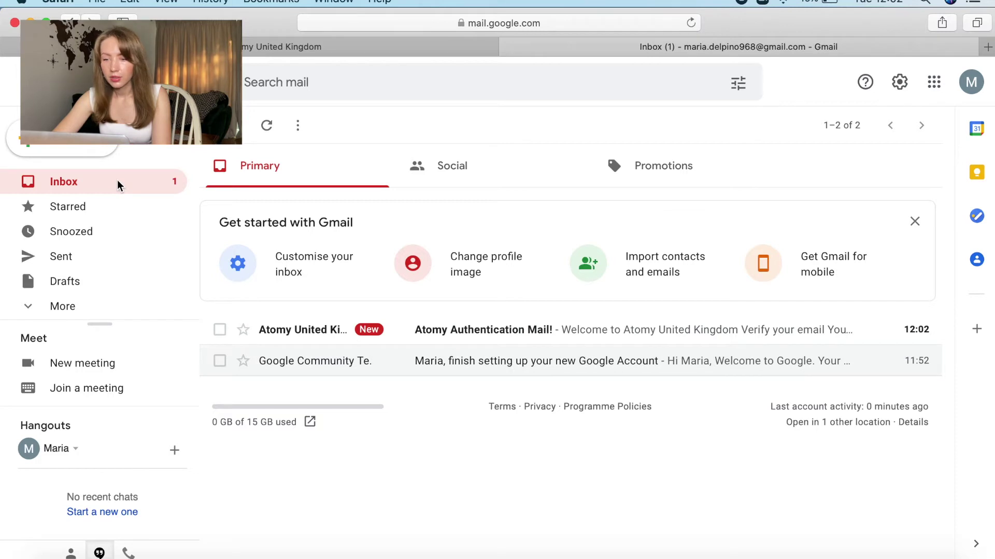
pyautogui.click(461, 328)
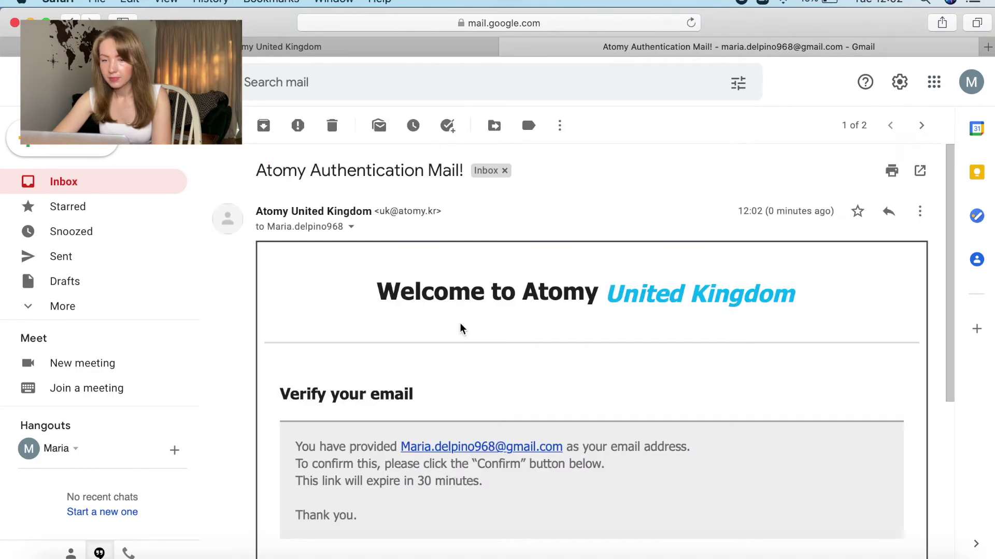
pyautogui.scroll(-3, 459, 326)
pyautogui.scroll(-4, 461, 328)
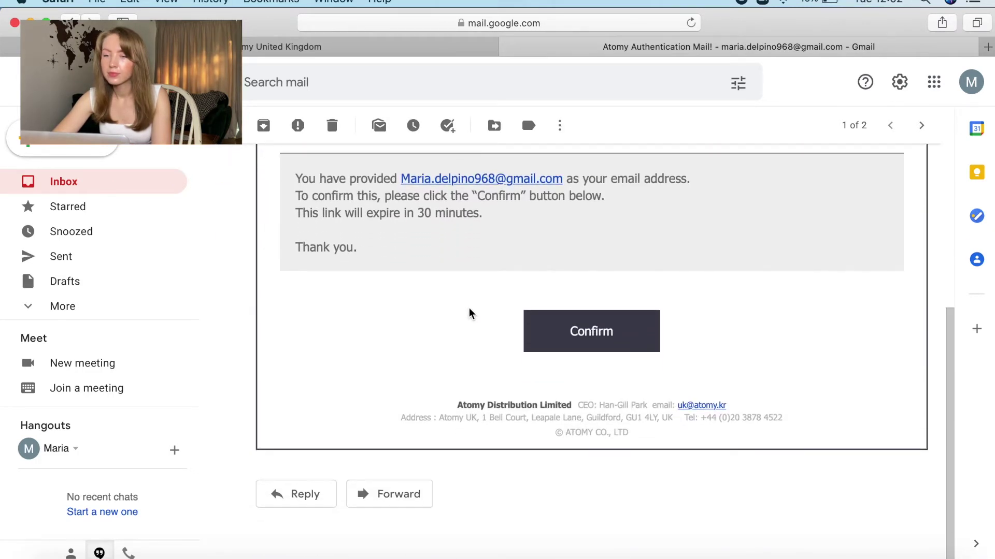
pyautogui.scroll(1, 467, 313)
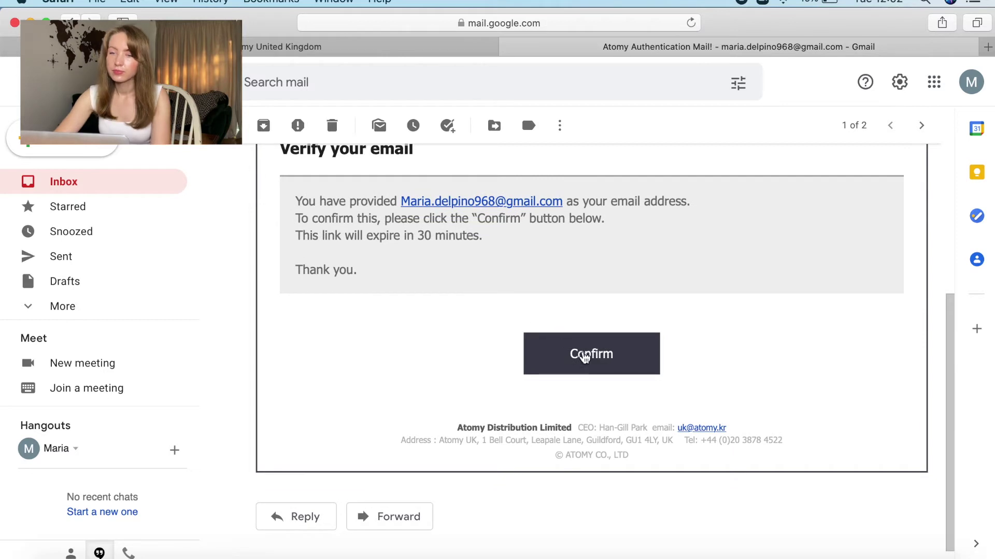
pyautogui.click(583, 355)
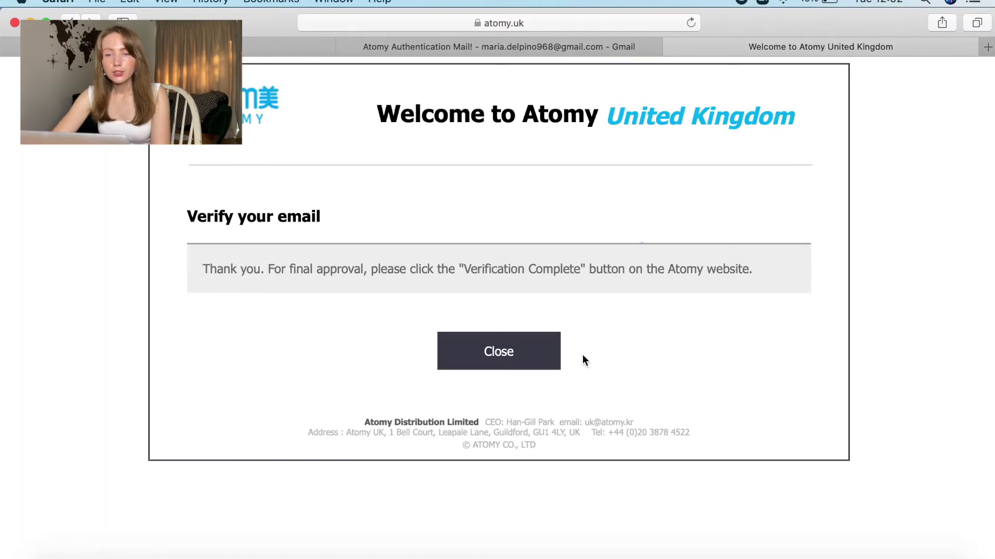
# Back on the Atomy form, mark email verification complete and close the success message
pyautogui.click(529, 354)
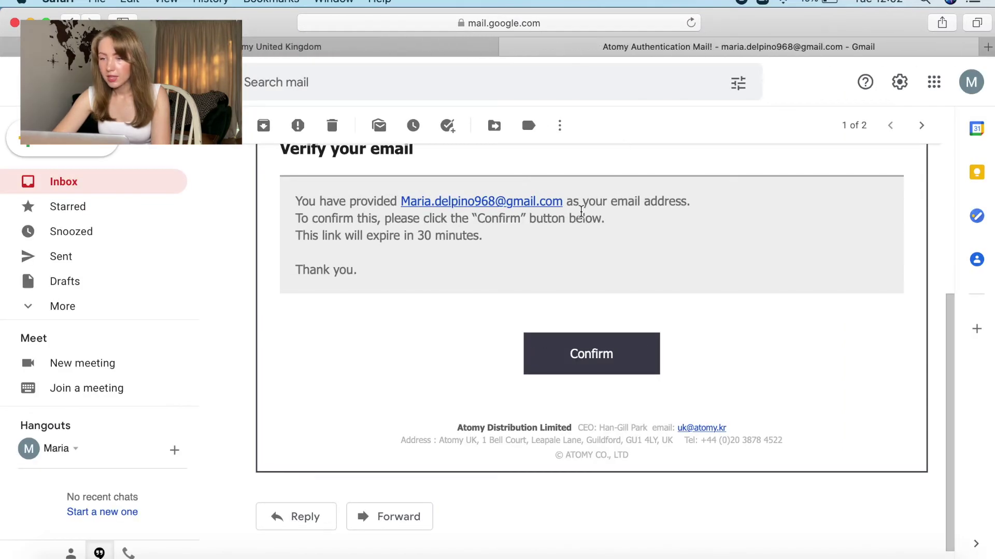
pyautogui.click(379, 45)
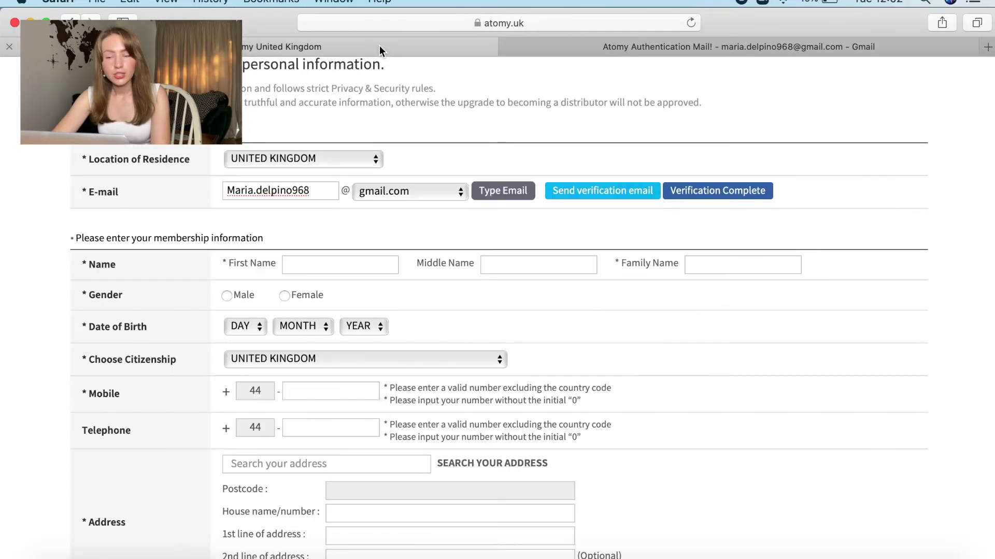
pyautogui.click(710, 198)
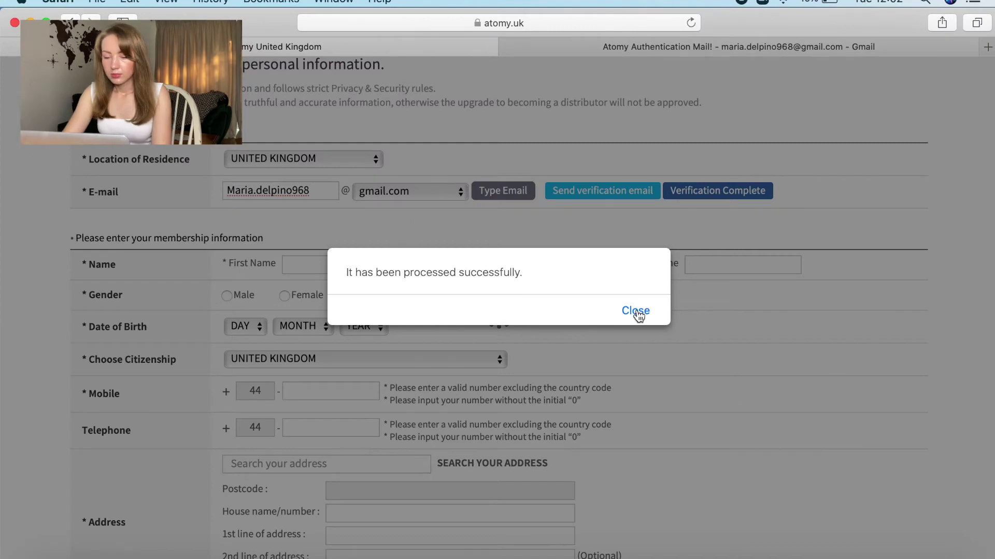
pyautogui.click(636, 311)
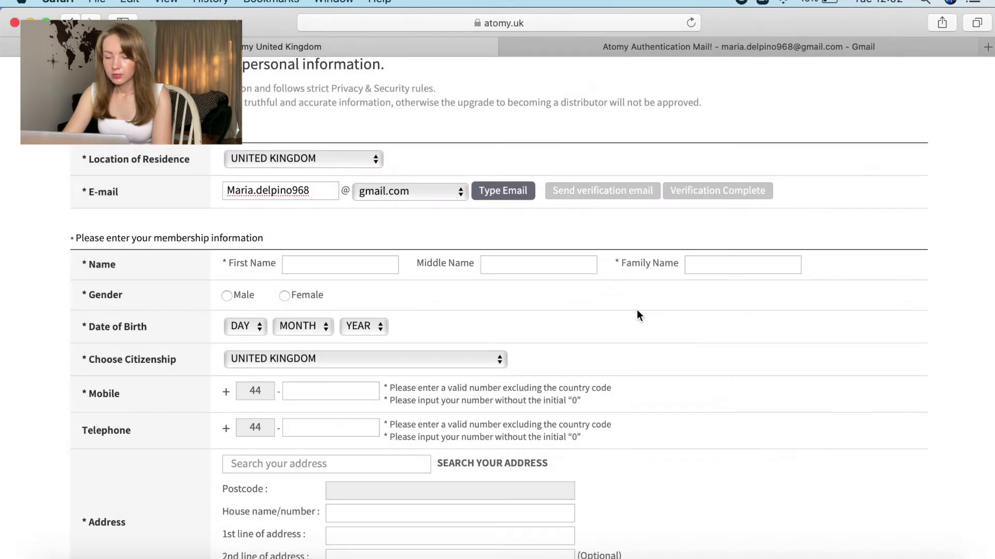
# Enter the first and family names and choose Female as the gender
pyautogui.scroll(-3, 430, 304)
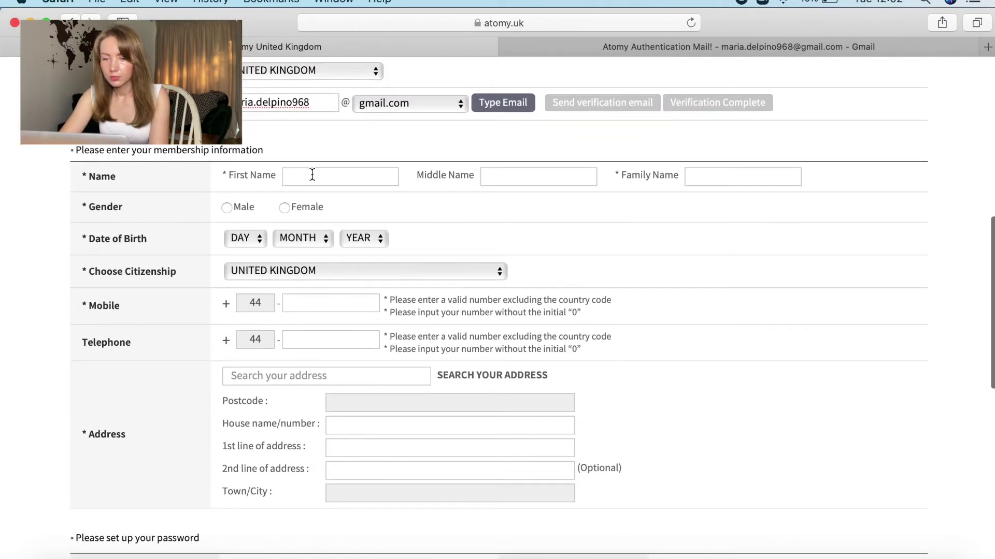
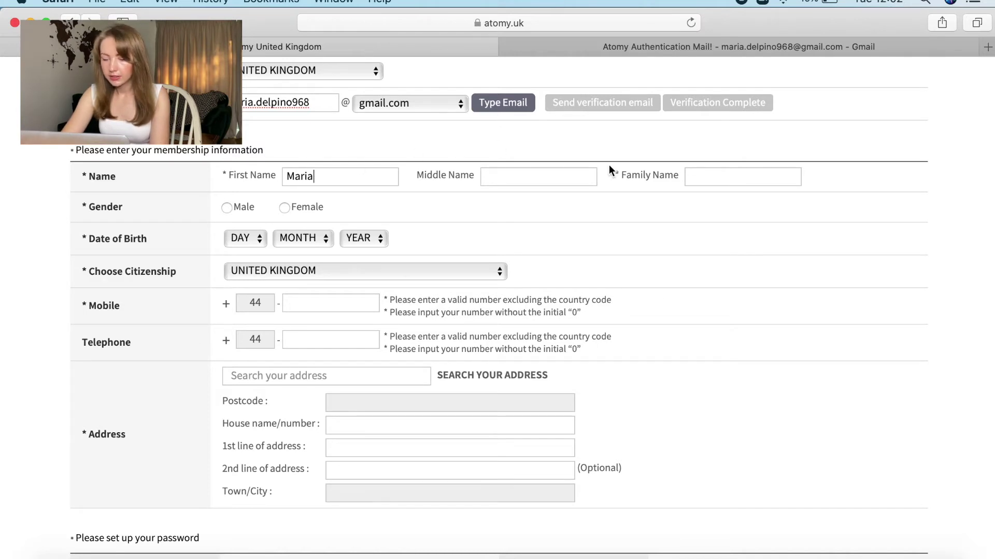
pyautogui.click(701, 177)
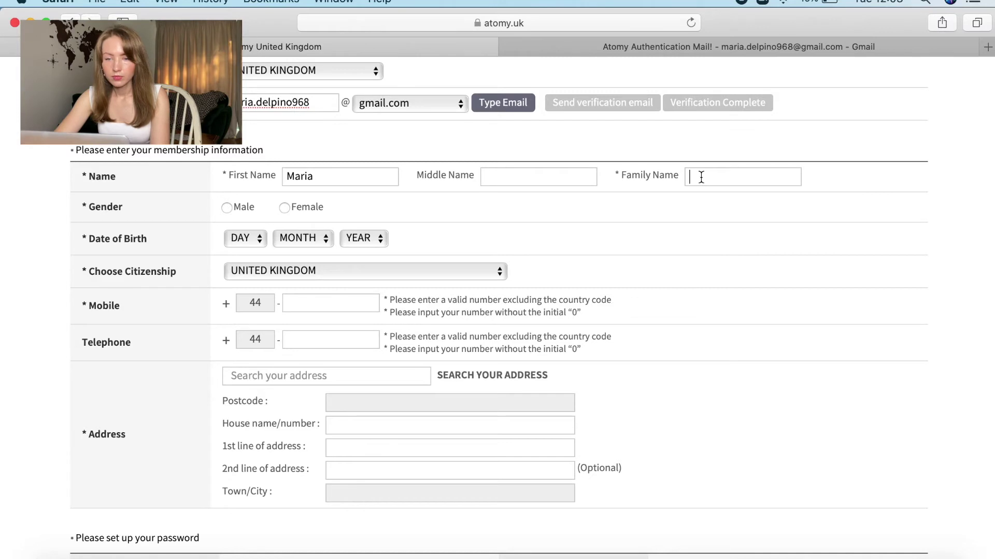
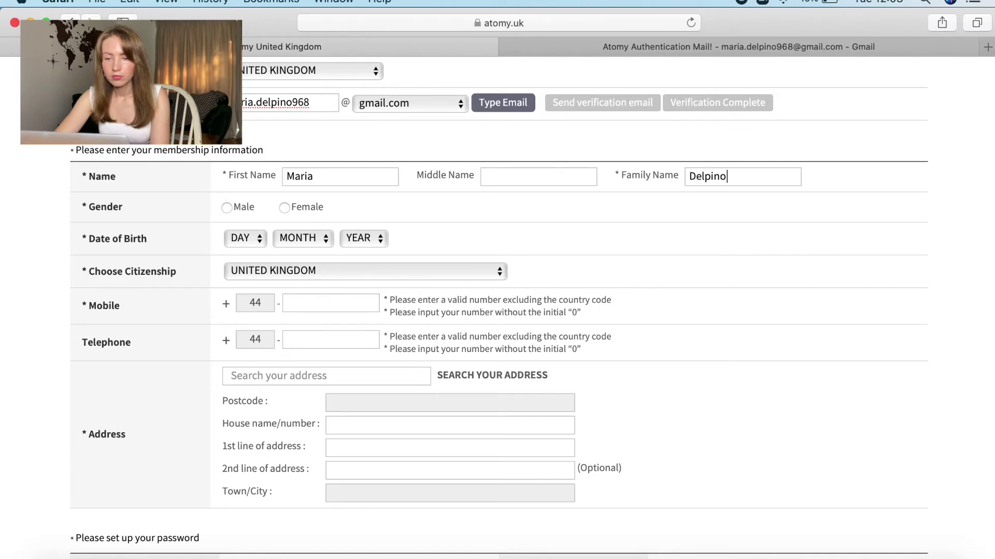
pyautogui.click(288, 207)
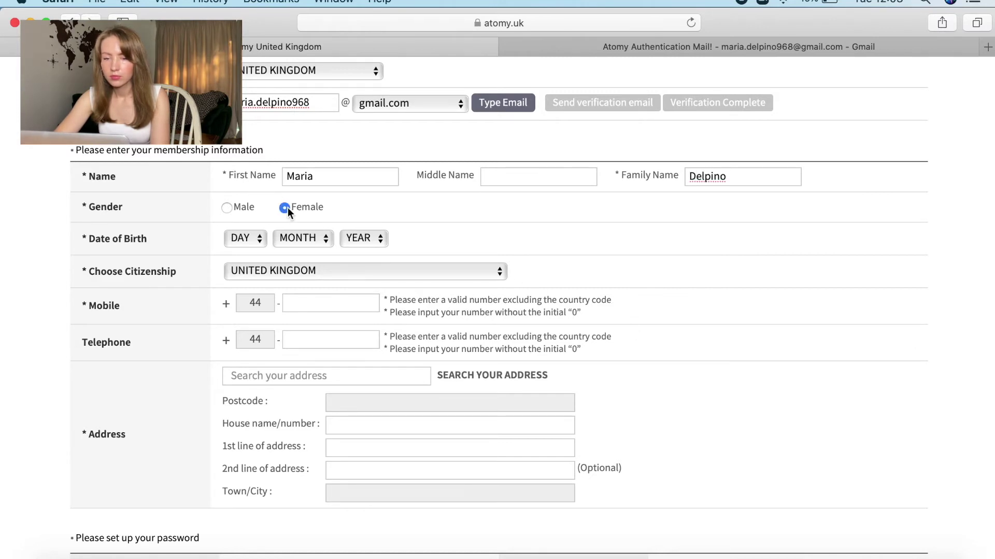
# Set the date of birth to day 9, month 2, year 1968
pyautogui.click(237, 242)
pyautogui.click(238, 268)
pyautogui.click(311, 240)
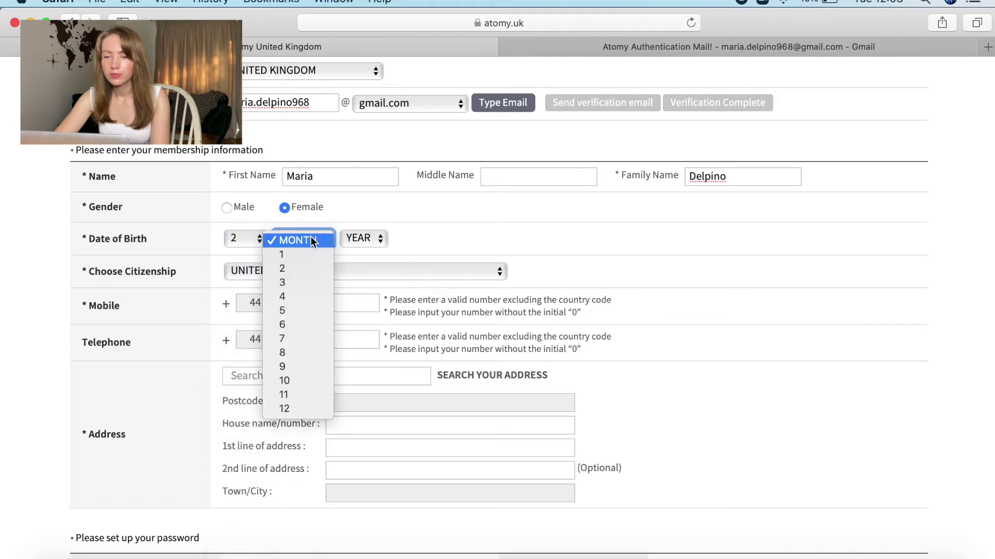
pyautogui.click(292, 269)
pyautogui.click(247, 239)
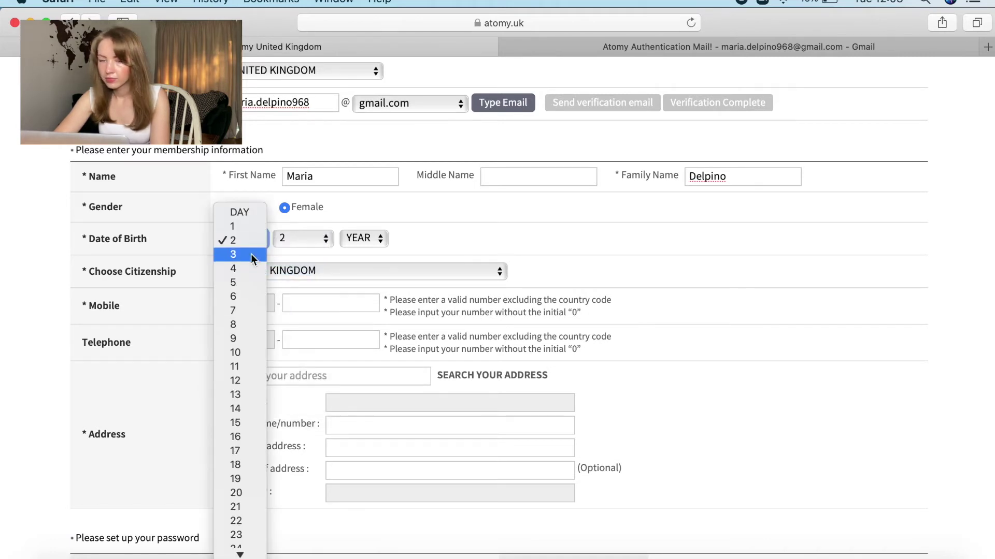
pyautogui.click(241, 340)
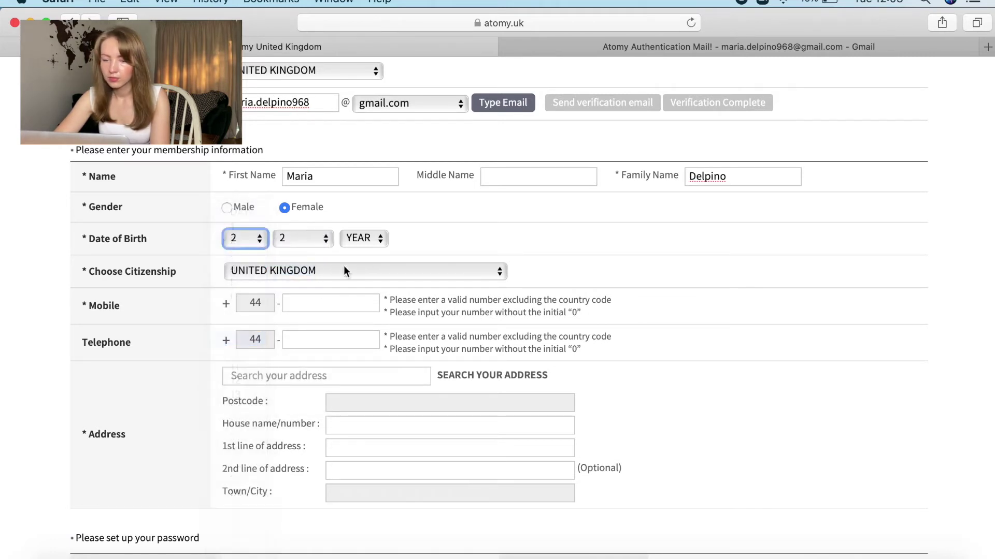
pyautogui.click(365, 240)
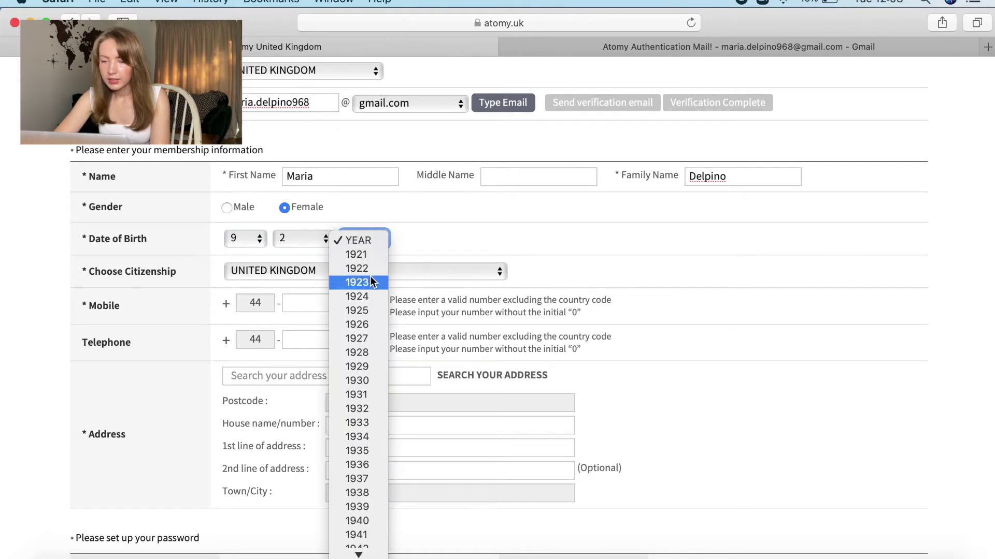
pyautogui.scroll(-3, 377, 495)
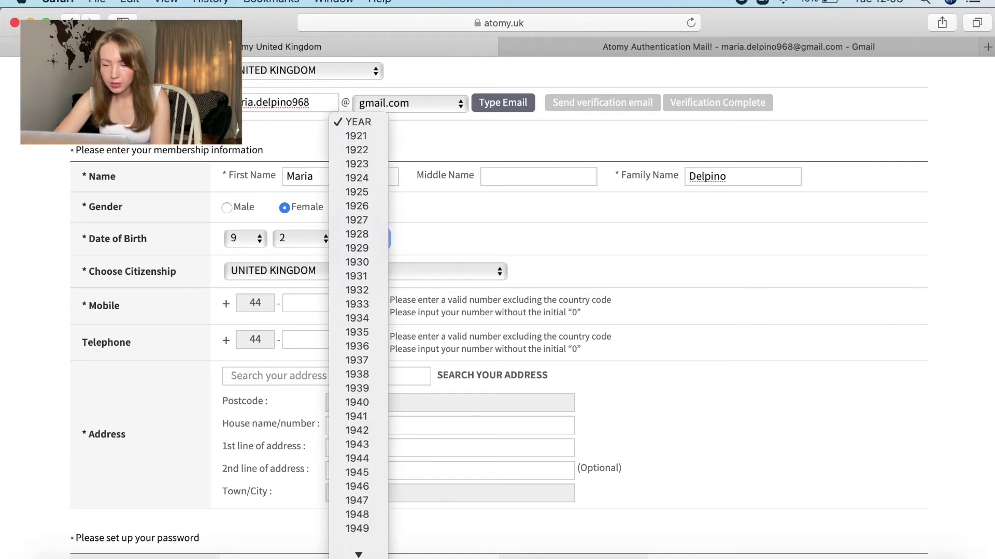
pyautogui.scroll(-5, 375, 482)
pyautogui.scroll(-5, 373, 467)
pyautogui.scroll(-3, 368, 431)
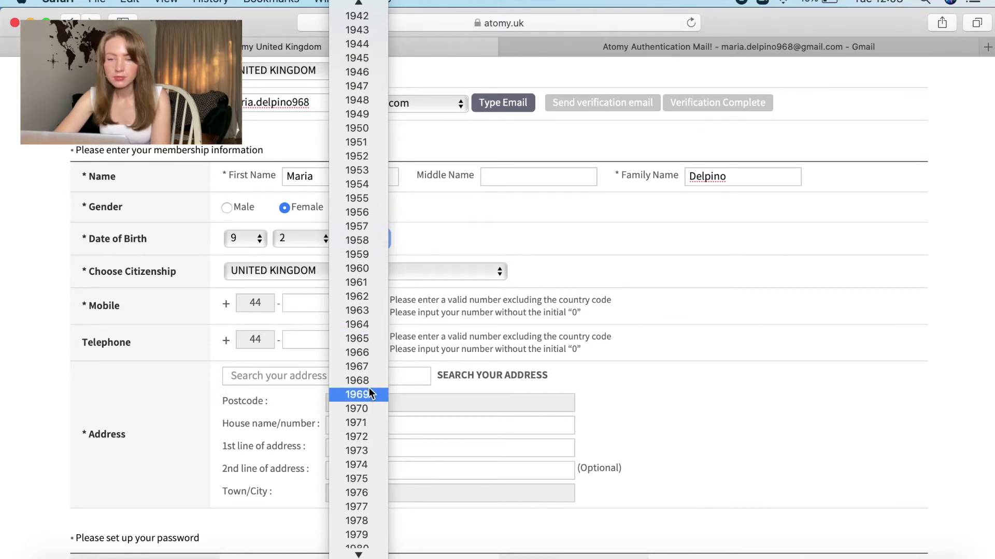
pyautogui.click(368, 384)
pyautogui.scroll(-2, 365, 331)
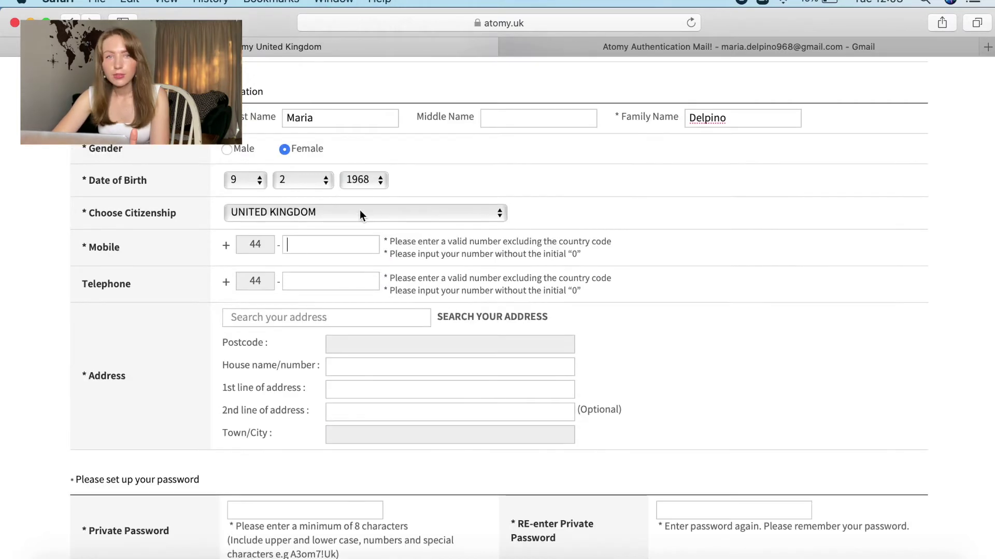
pyautogui.click(361, 214)
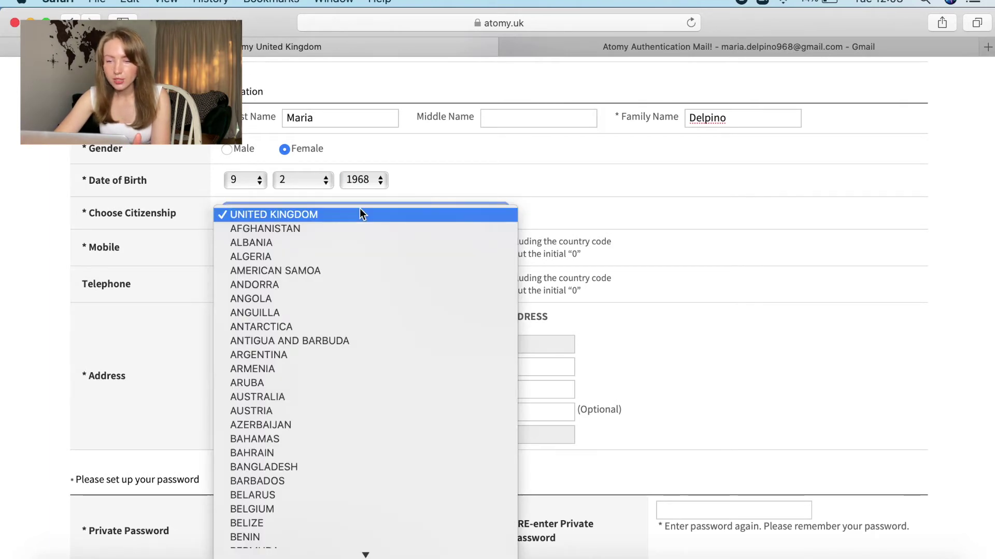
pyautogui.click(524, 198)
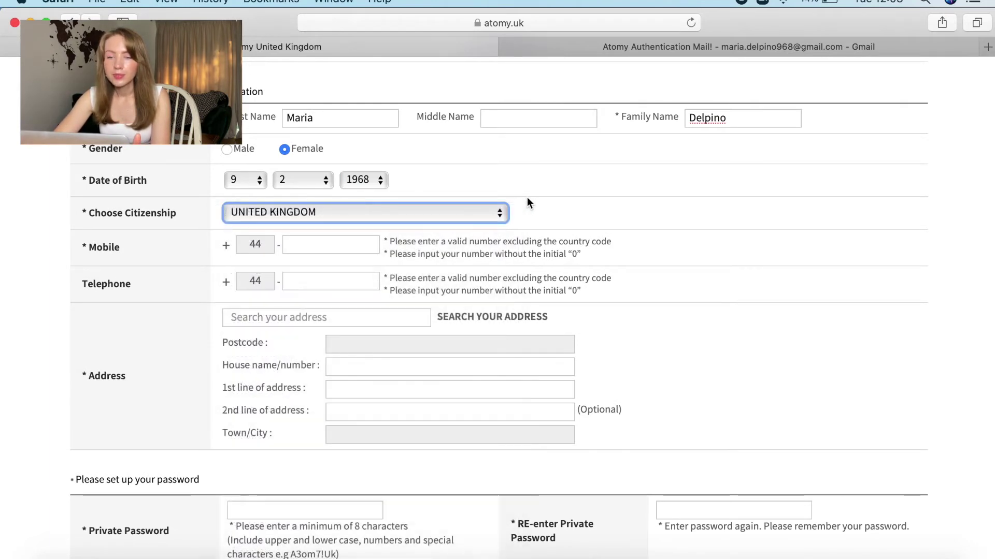
pyautogui.click(453, 212)
pyautogui.click(570, 205)
pyautogui.scroll(-1, 348, 216)
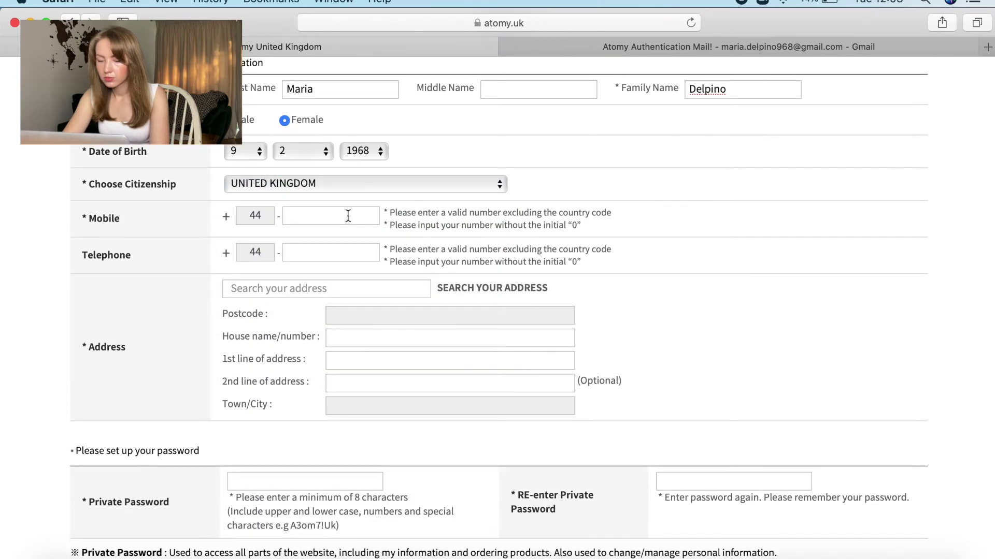
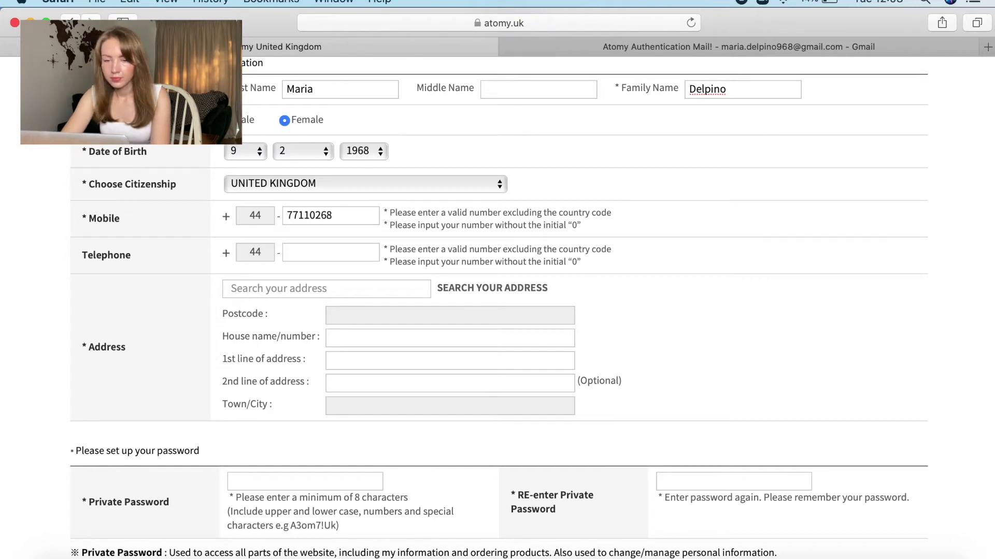
pyautogui.click(327, 289)
pyautogui.scroll(-1, 326, 288)
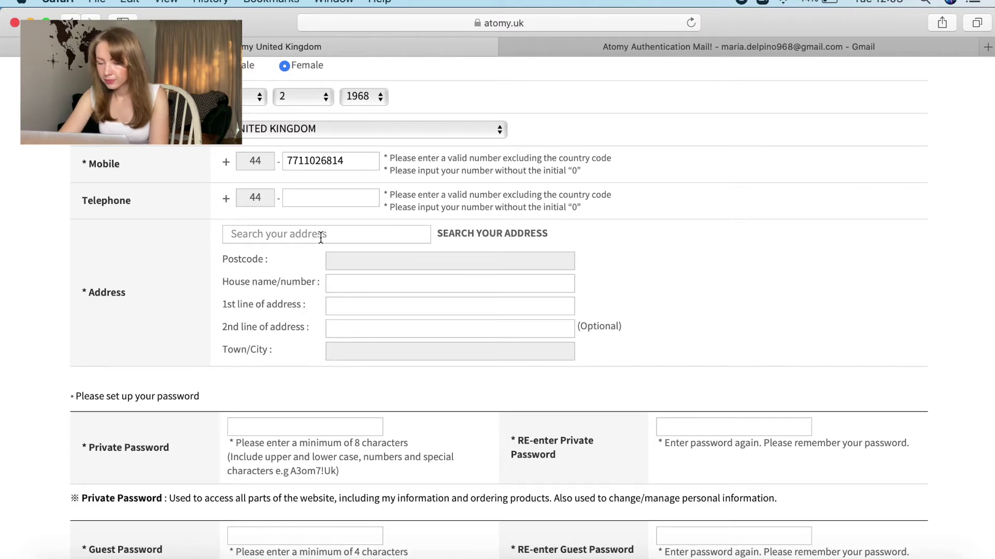
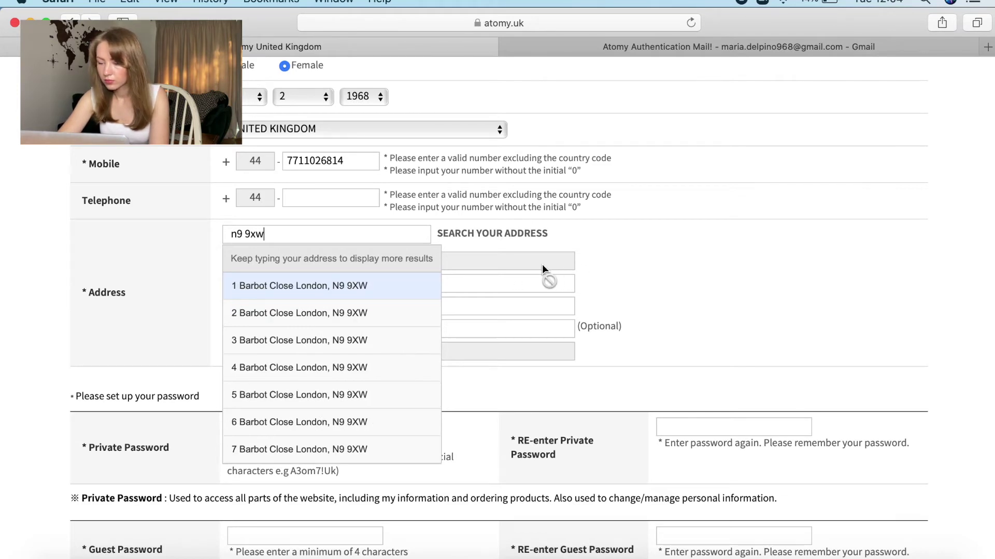
pyautogui.scroll(-5, 311, 439)
pyautogui.scroll(-4, 312, 439)
pyautogui.scroll(-3, 312, 439)
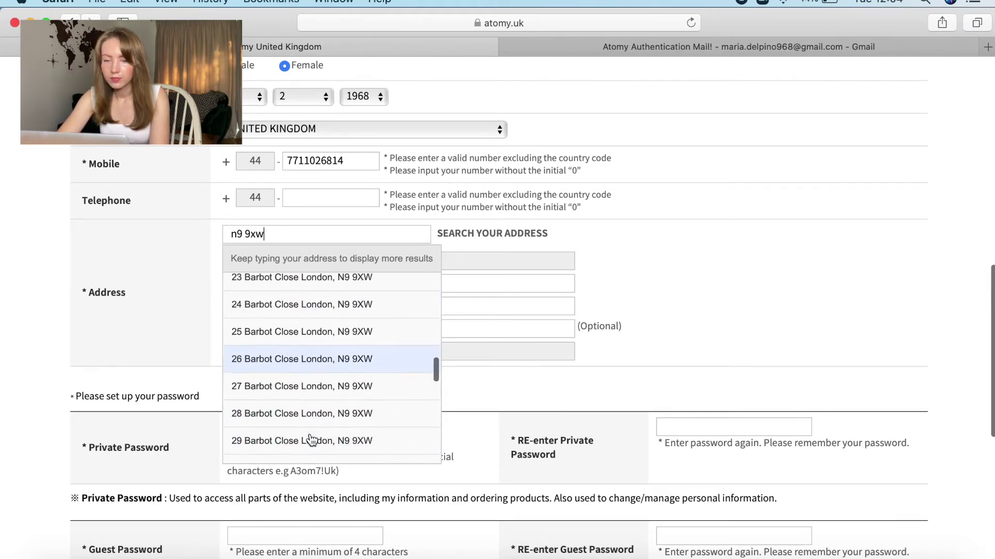
pyautogui.scroll(-4, 314, 438)
pyautogui.scroll(-4, 314, 439)
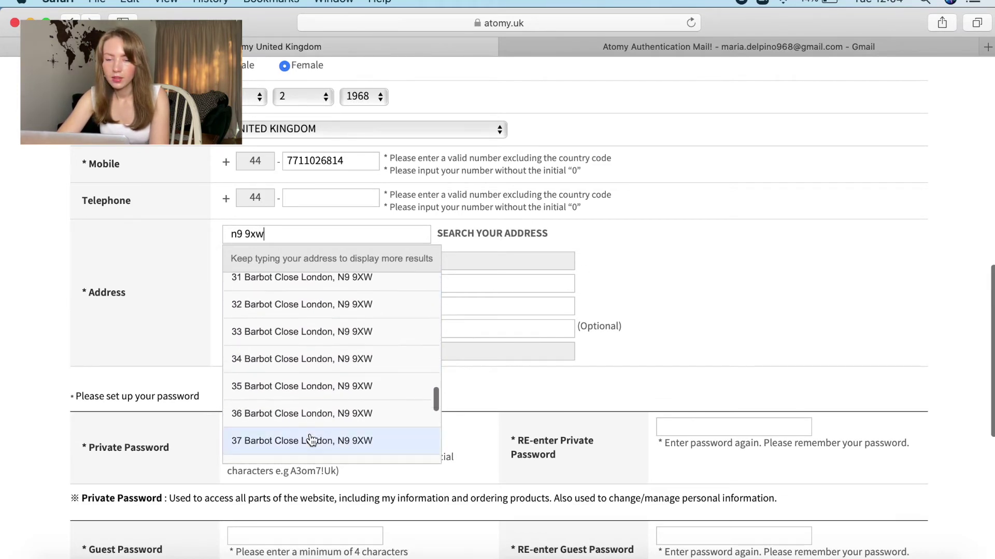
pyautogui.click(316, 305)
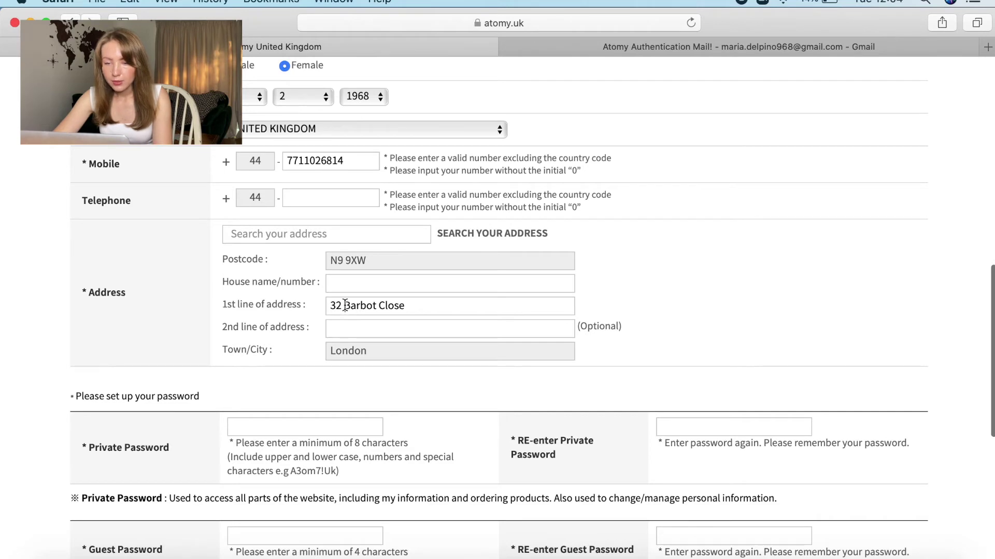
# Put house number 32 in House name/number and remove it from address line 1
pyautogui.moveTo(345, 306); pyautogui.dragTo(320, 306)
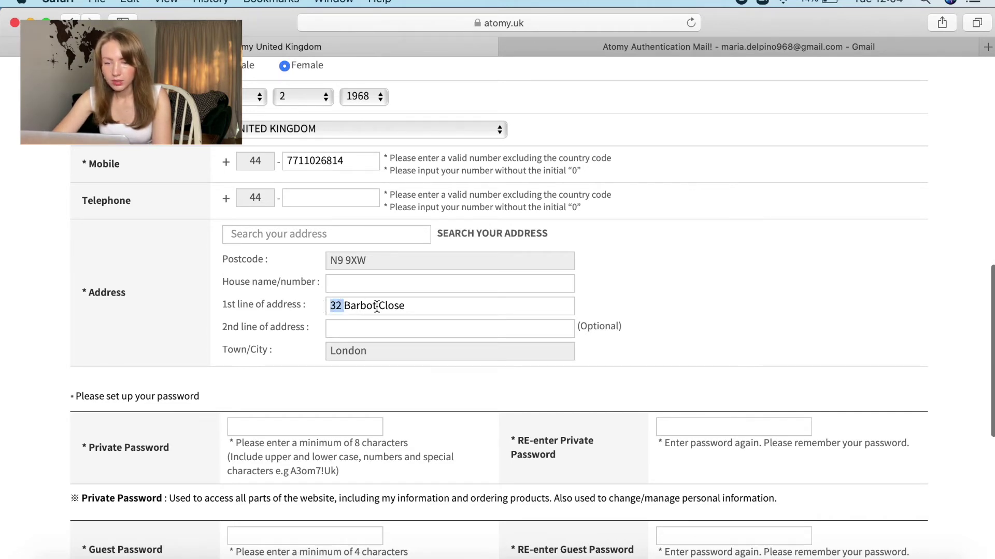
pyautogui.click(369, 278)
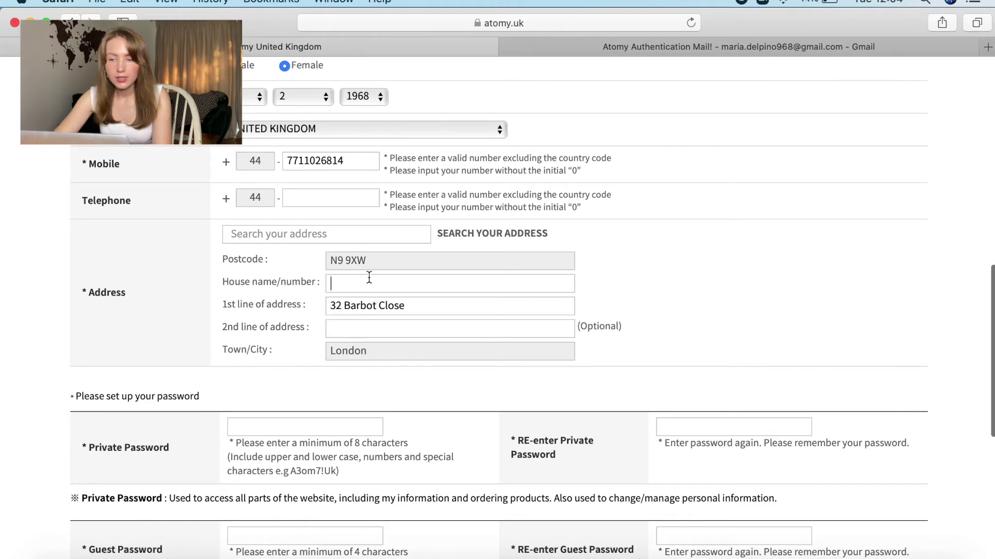
pyautogui.write('32')
pyautogui.moveTo(345, 305); pyautogui.dragTo(298, 306)
pyautogui.press('BackSpace')
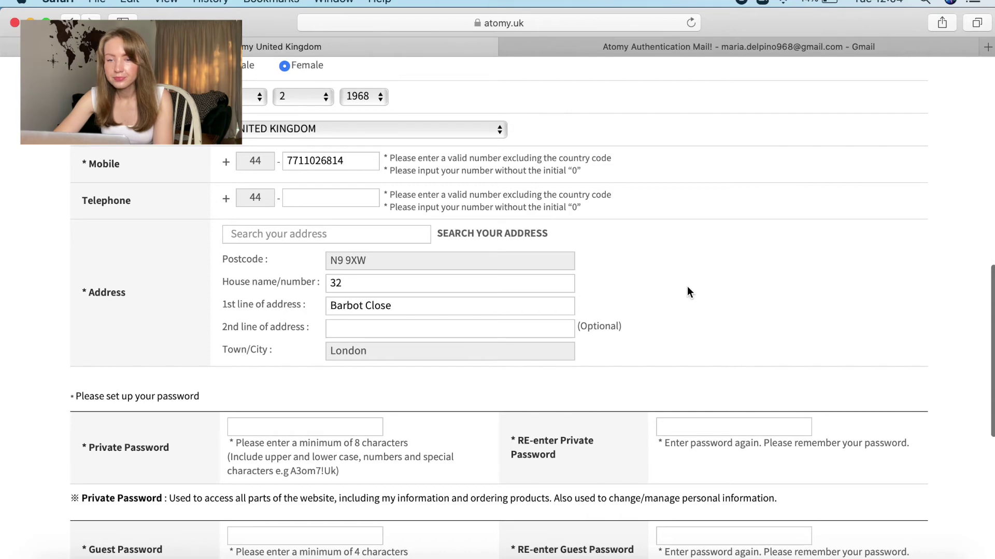
pyautogui.scroll(-2, 687, 287)
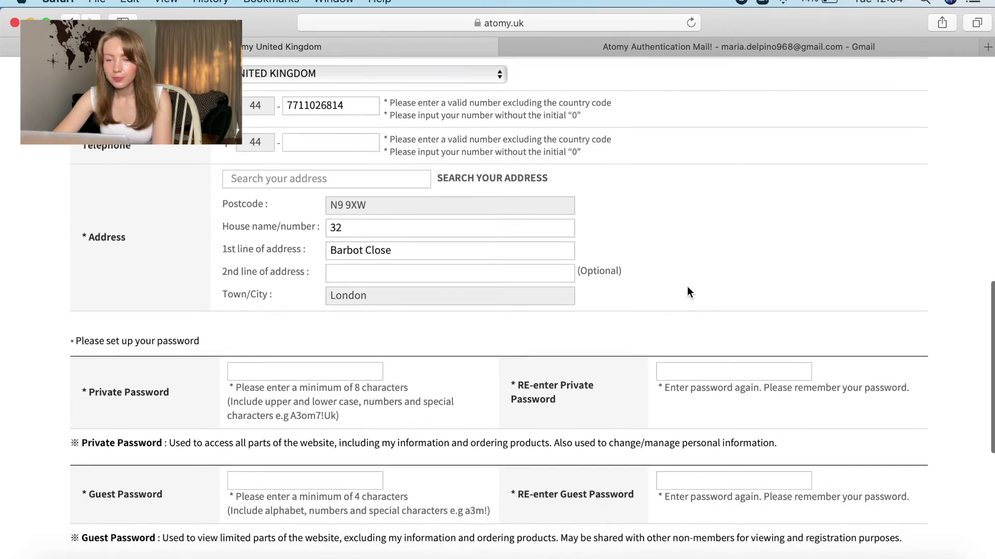
pyautogui.scroll(-1, 687, 287)
pyautogui.scroll(-1, 687, 287)
pyautogui.scroll(-1, 687, 287)
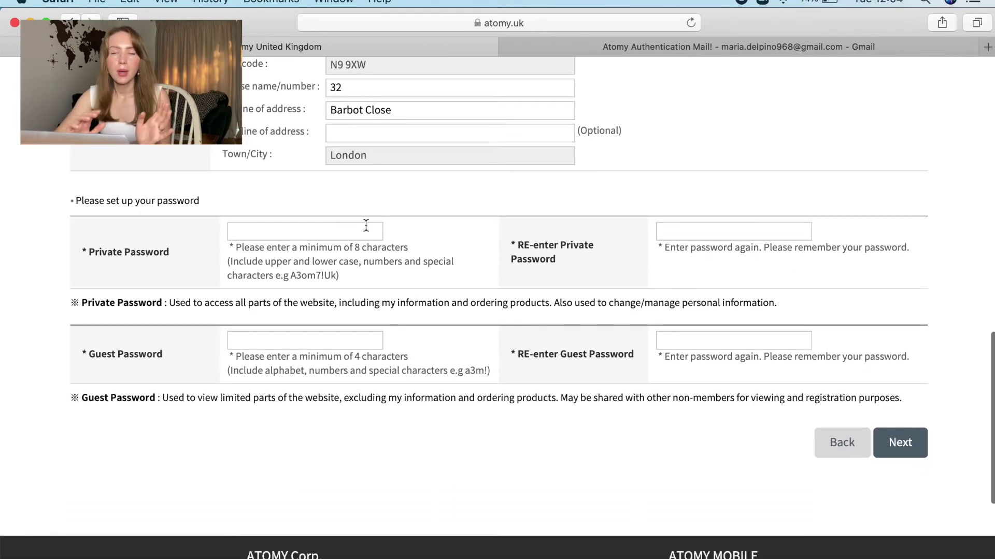
pyautogui.click(328, 230)
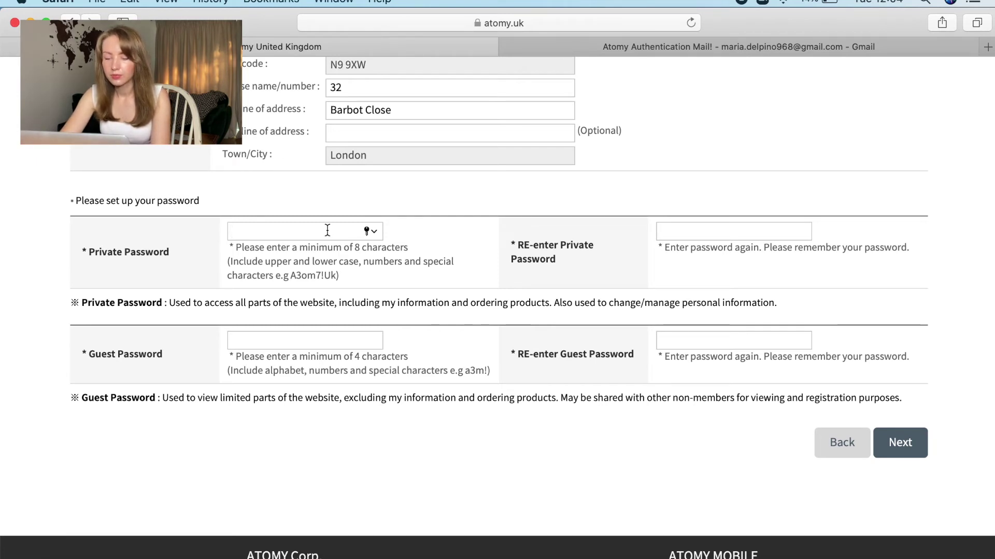
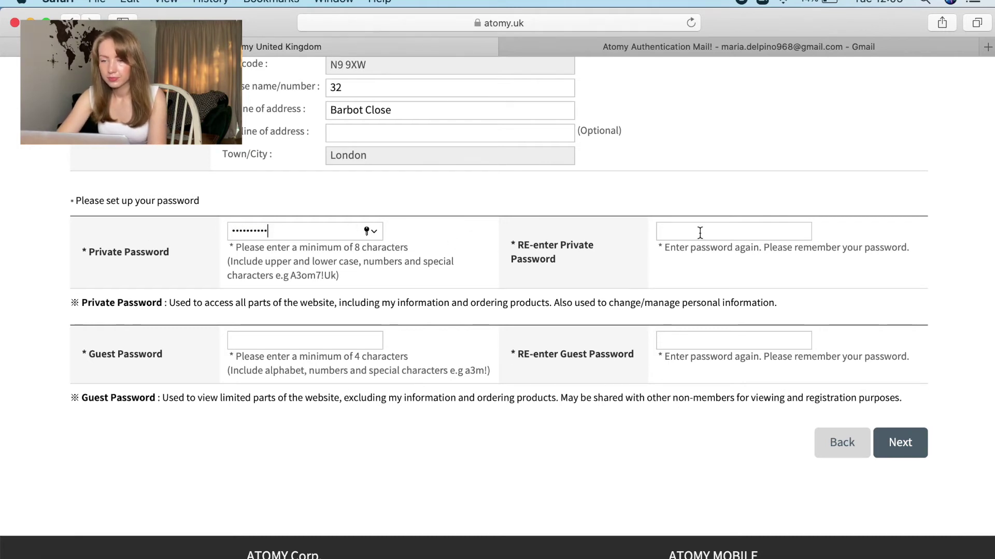
# Re-enter the private password in the confirmation field
pyautogui.click(700, 233)
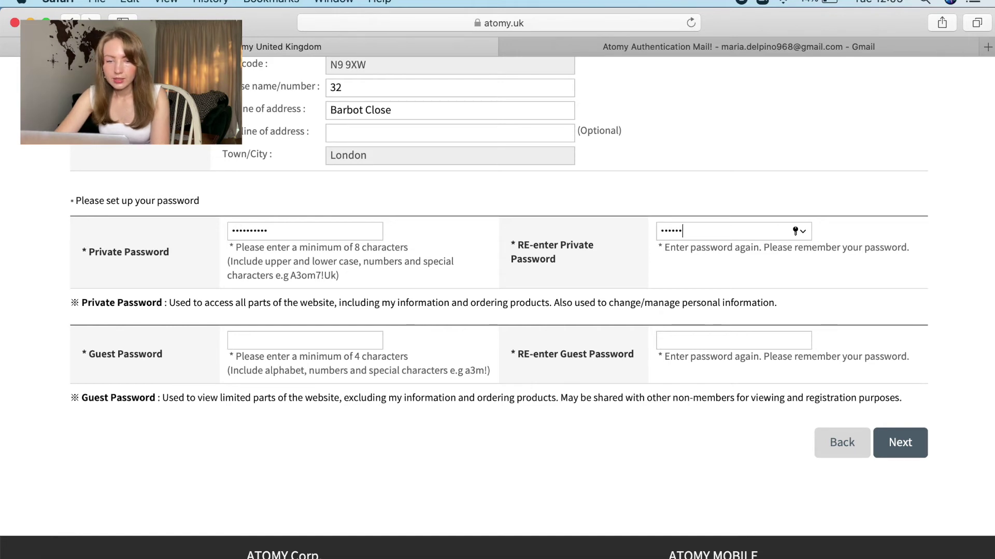
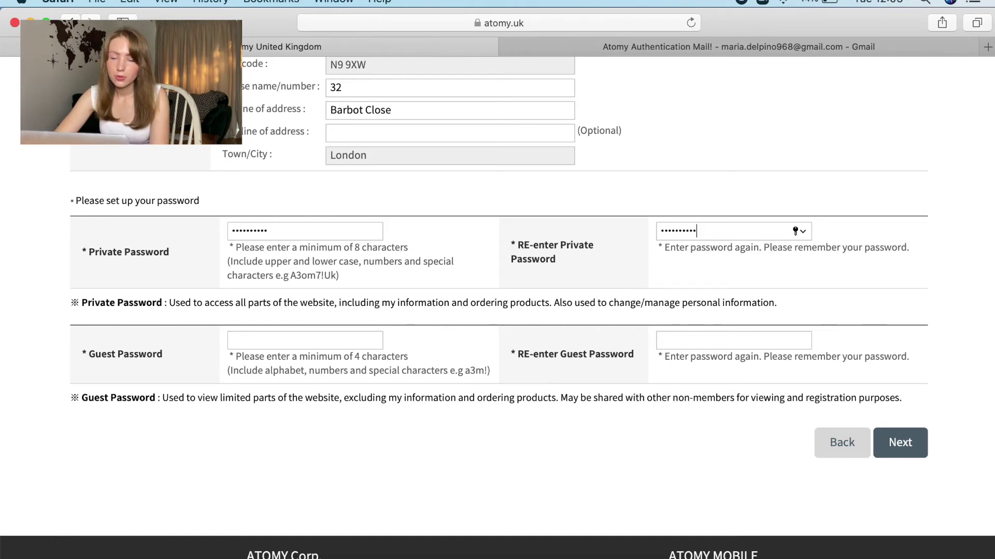
pyautogui.click(263, 345)
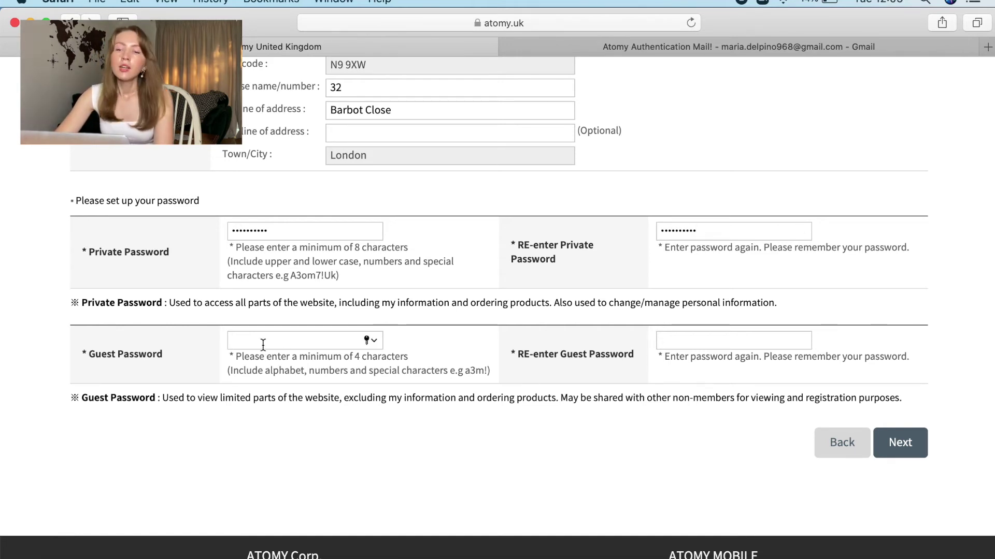
# Enter the guest password, then re-enter it in the confirmation field
pyautogui.scroll(-2, 263, 345)
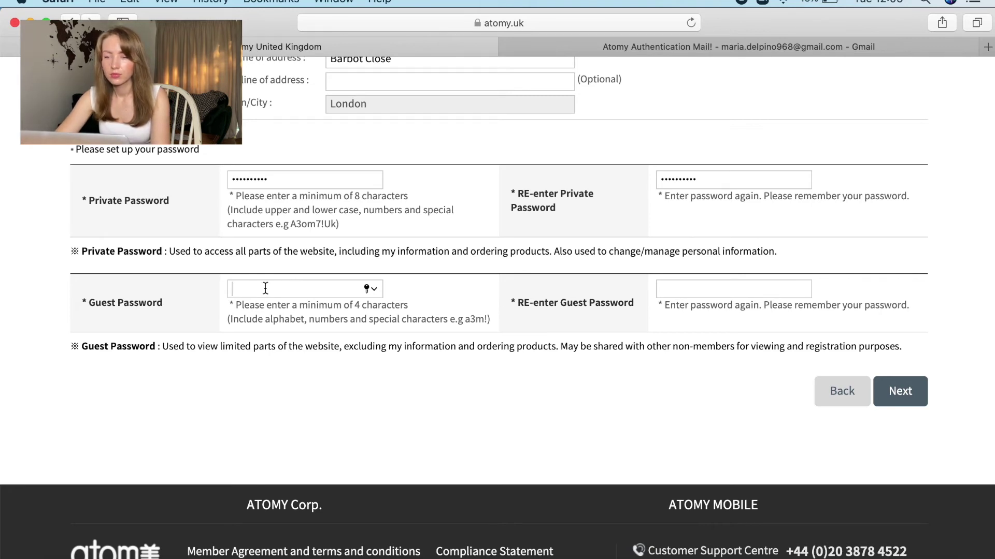
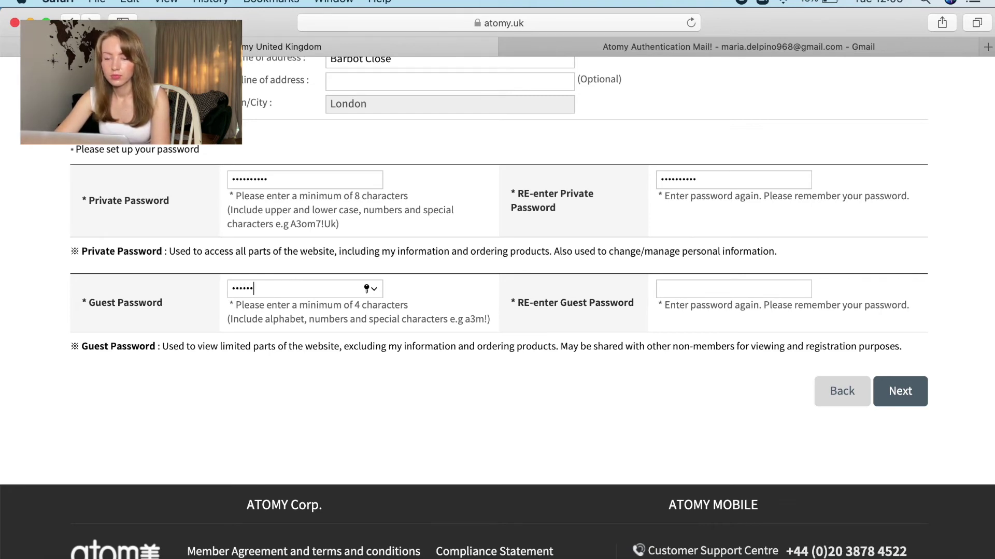
pyautogui.click(711, 285)
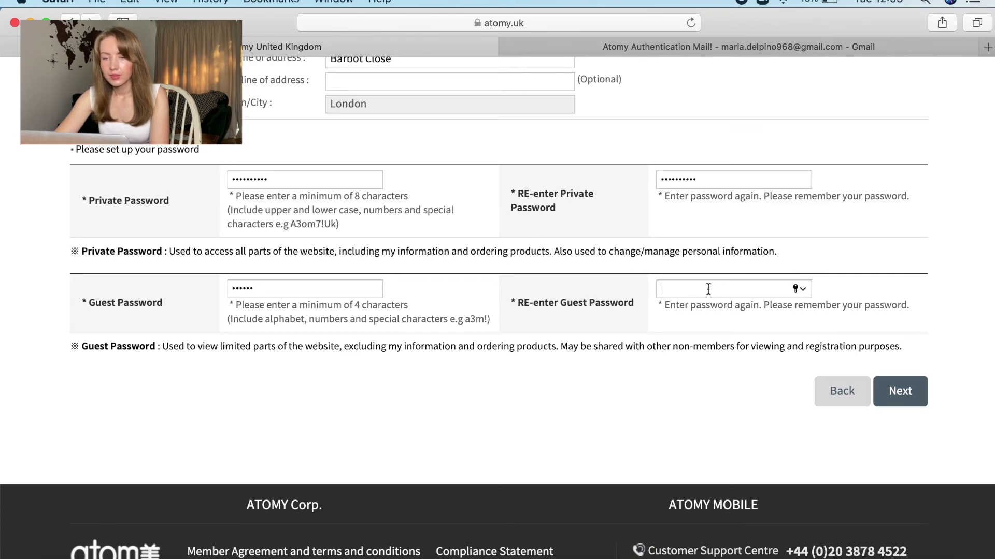
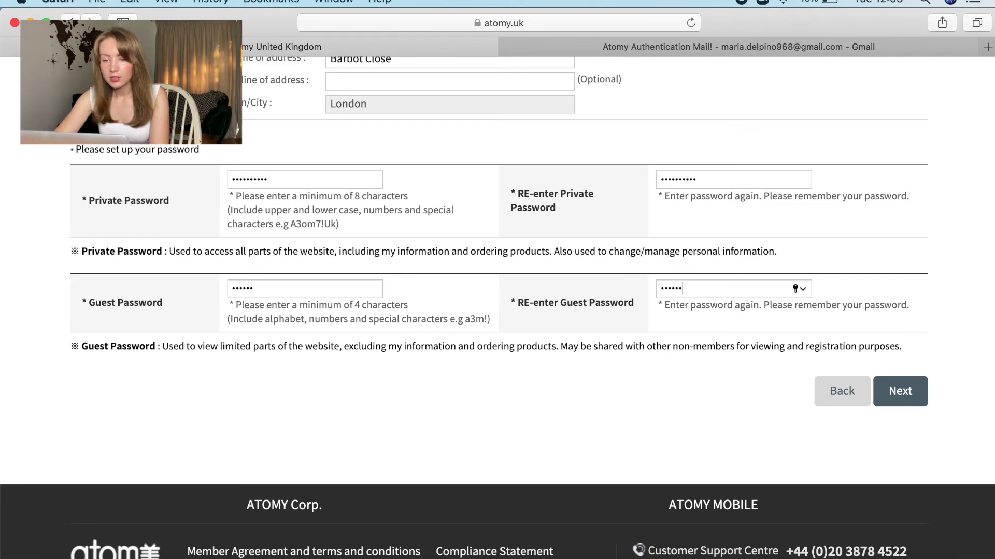
pyautogui.scroll(5, 499, 307)
# Review the completed membership information form and submit it with Next
pyautogui.scroll(3, 499, 308)
pyautogui.scroll(4, 499, 308)
pyautogui.scroll(3, 499, 308)
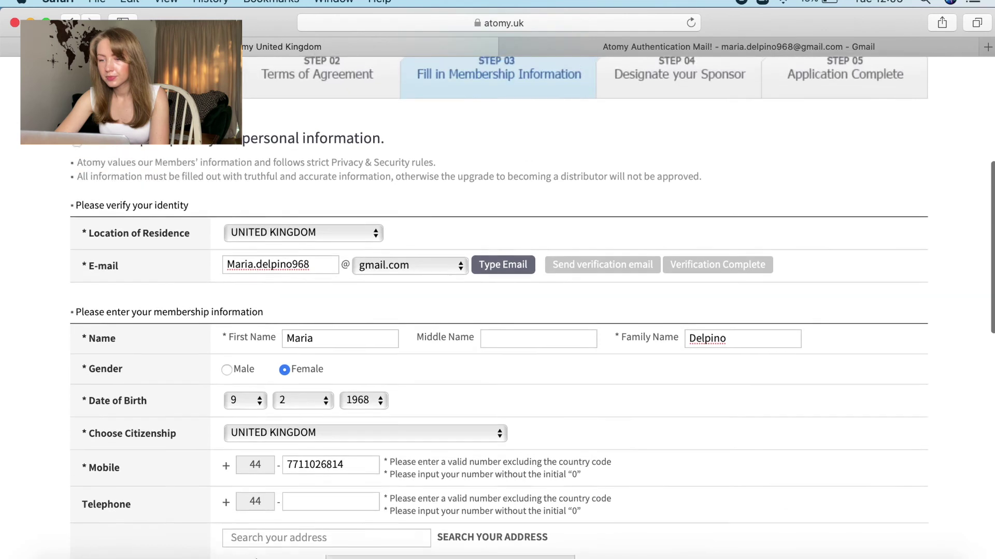
pyautogui.scroll(-7, 745, 287)
pyautogui.scroll(-3, 745, 287)
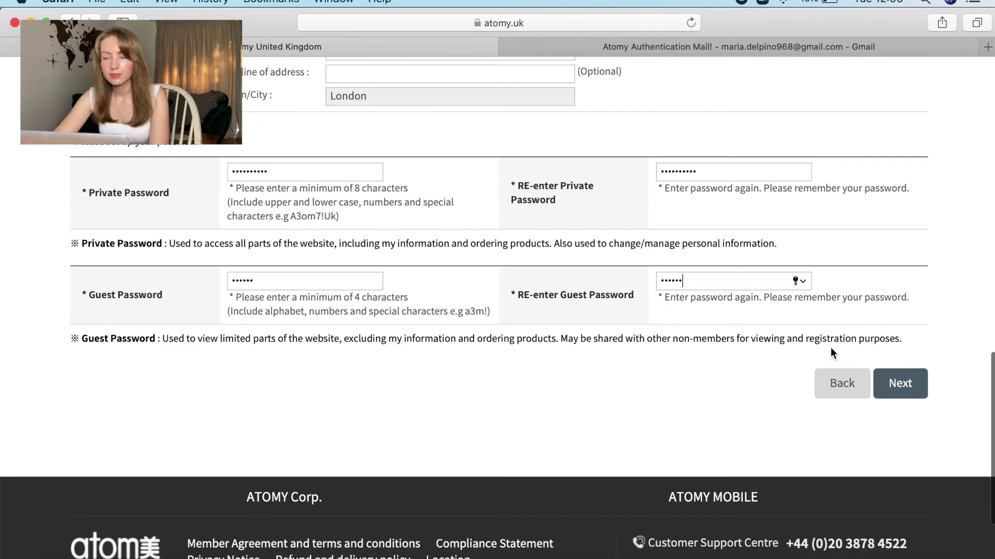
pyautogui.click(911, 386)
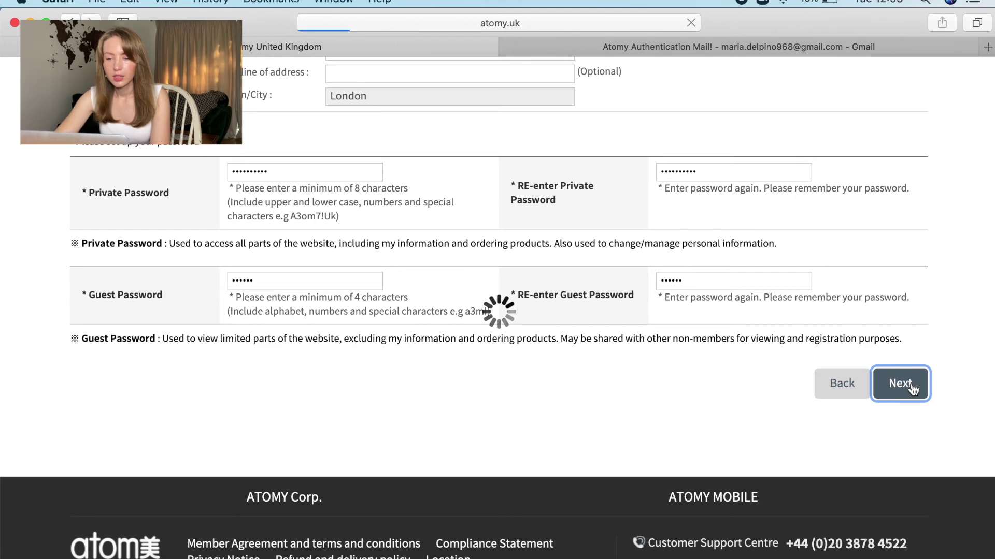
pyautogui.scroll(-3, 913, 388)
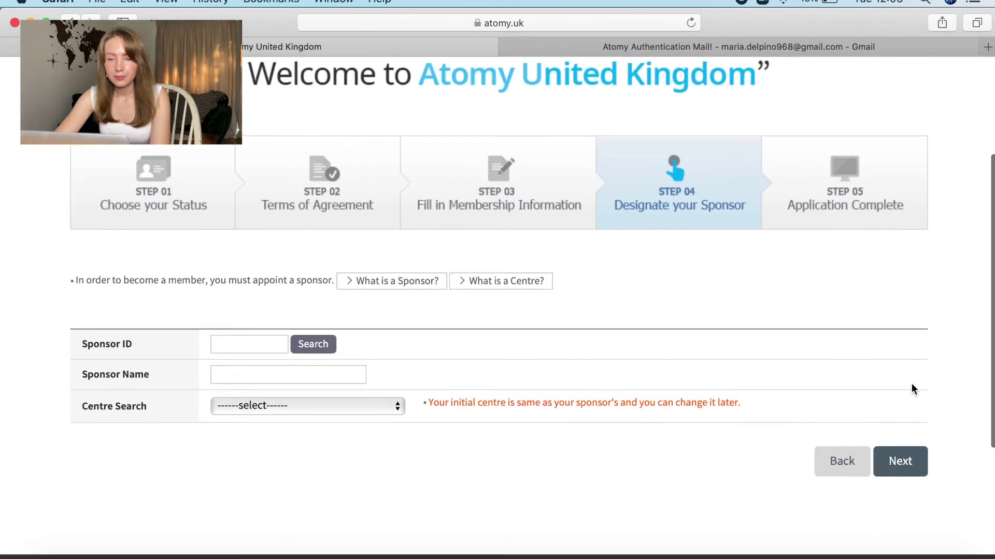
pyautogui.scroll(-2, 912, 383)
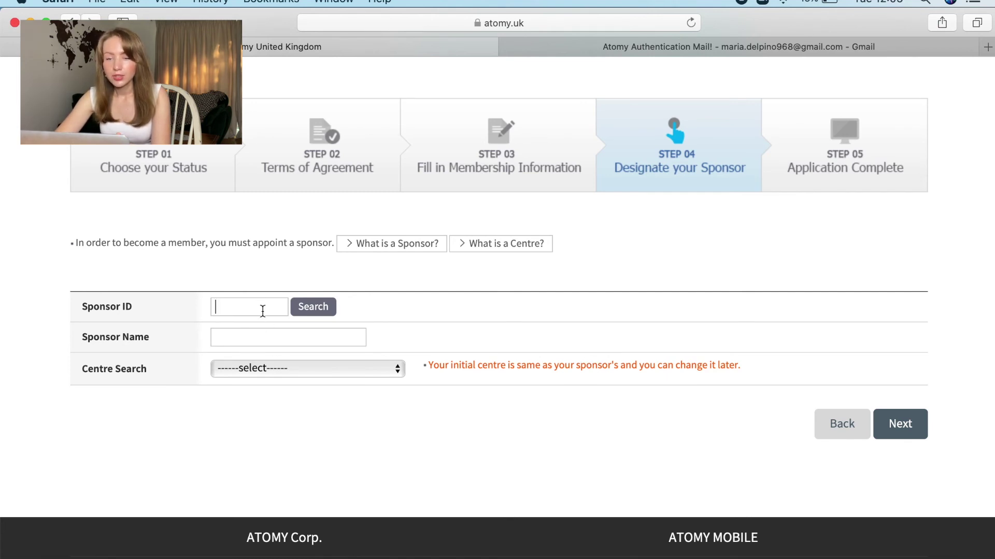
pyautogui.click(262, 311)
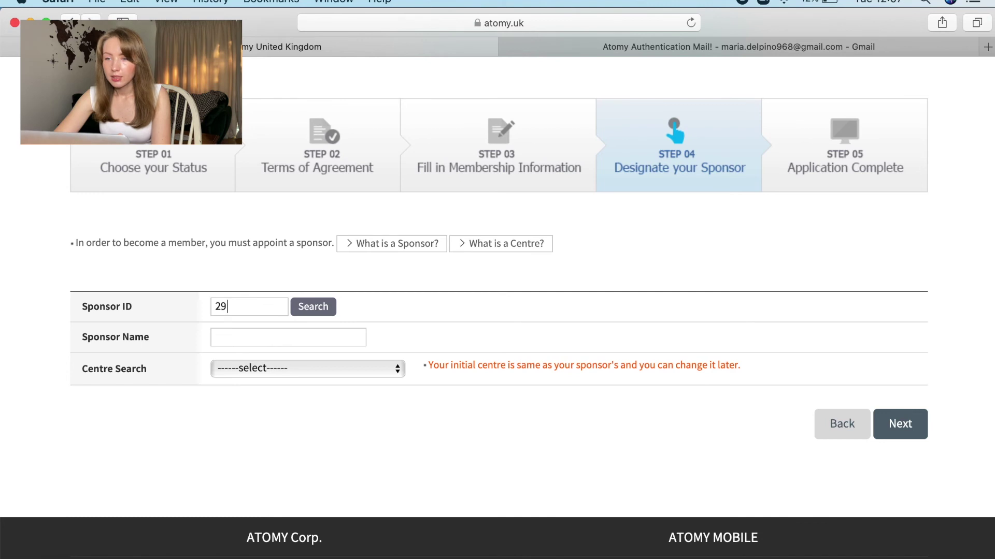
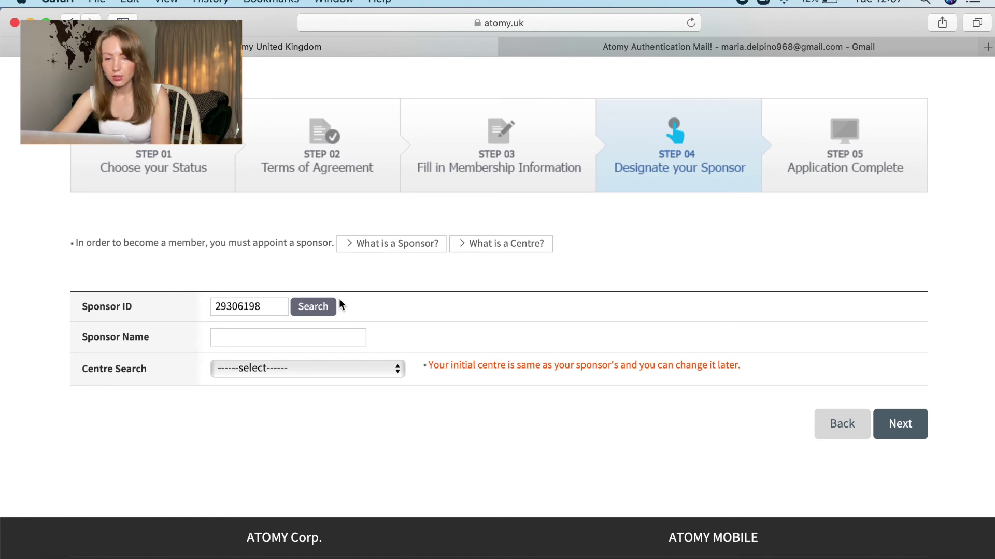
pyautogui.click(324, 306)
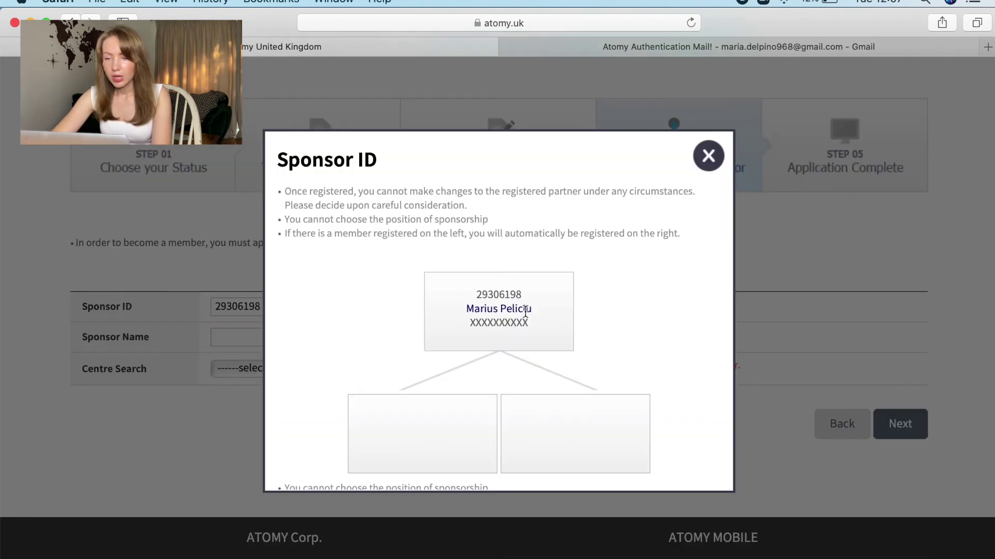
pyautogui.scroll(1, 532, 311)
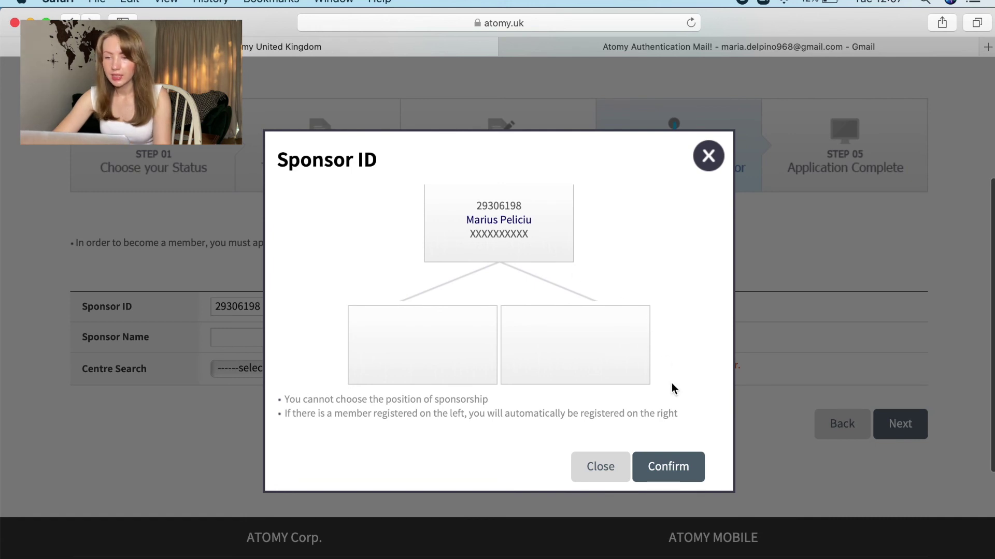
pyautogui.click(670, 469)
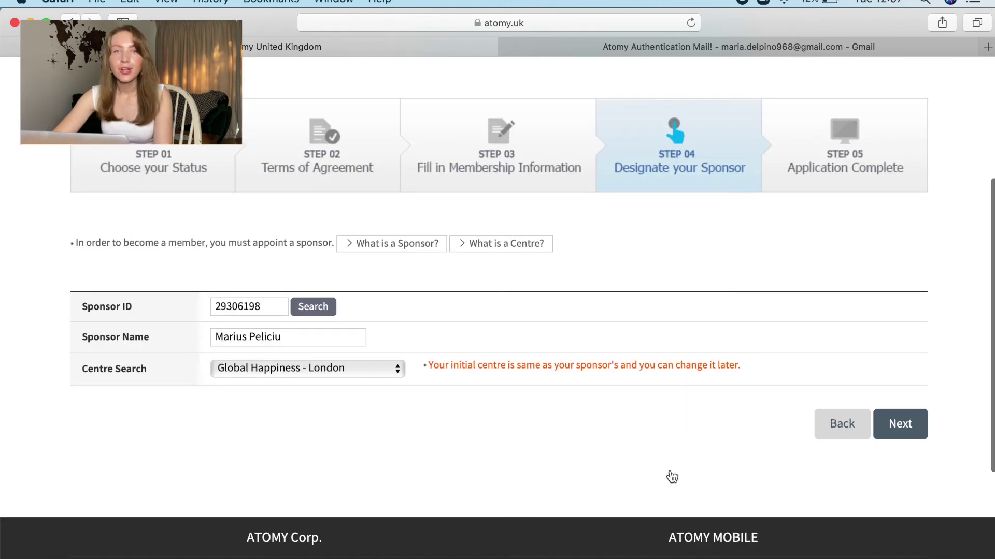
pyautogui.click(346, 369)
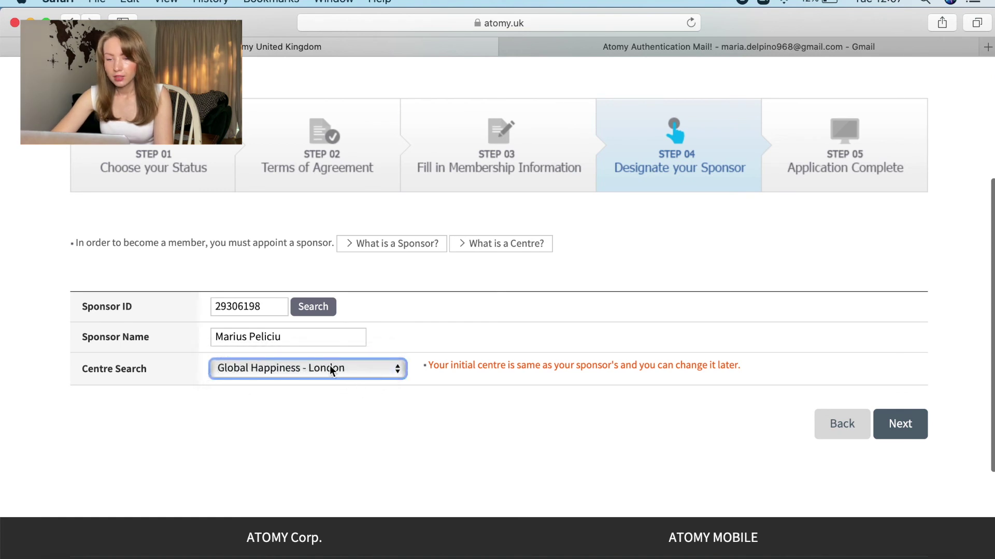
pyautogui.scroll(-3, 749, 400)
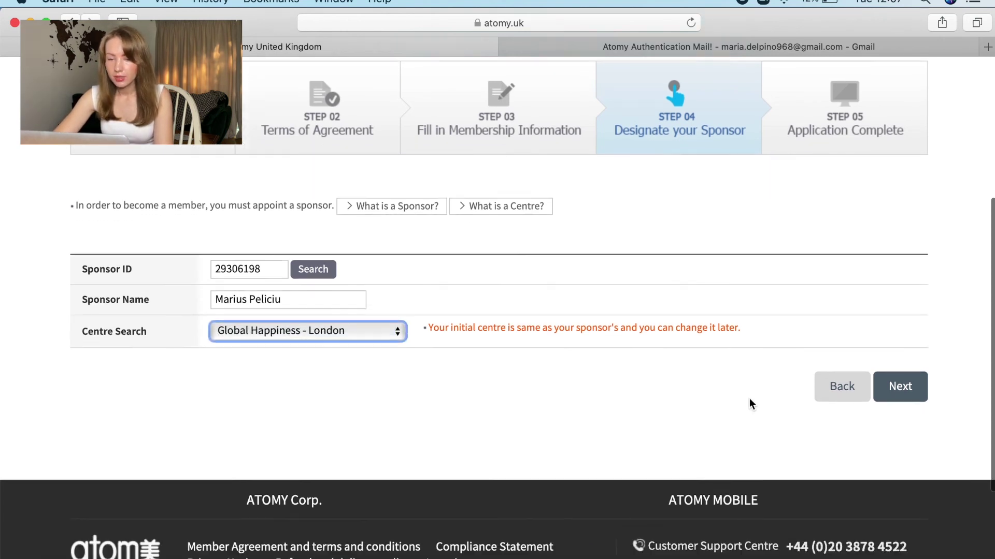
# Advance to Step 05, review the applicant and sponsor summary, and finish with Done
pyautogui.click(917, 364)
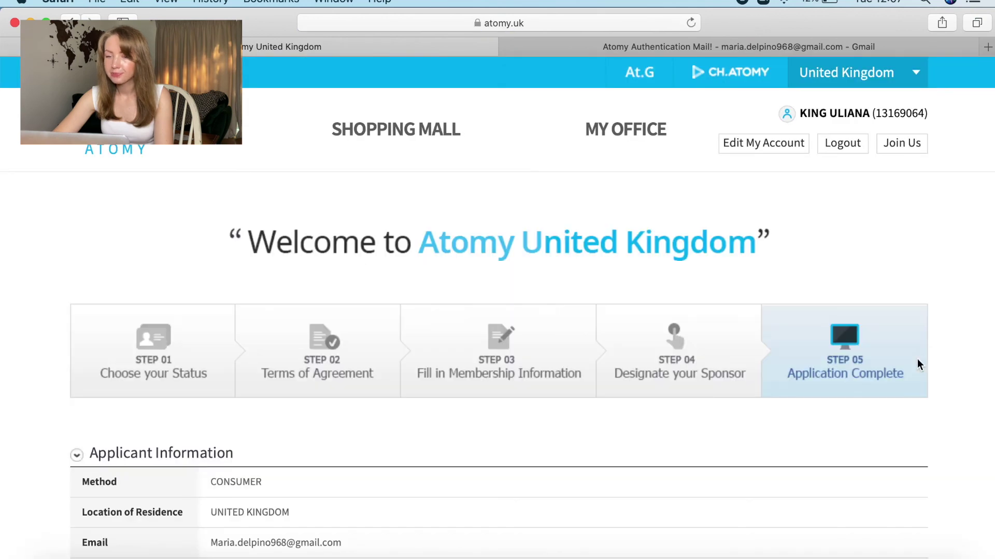
pyautogui.scroll(-5, 918, 365)
pyautogui.scroll(-3, 918, 365)
pyautogui.scroll(-5, 917, 358)
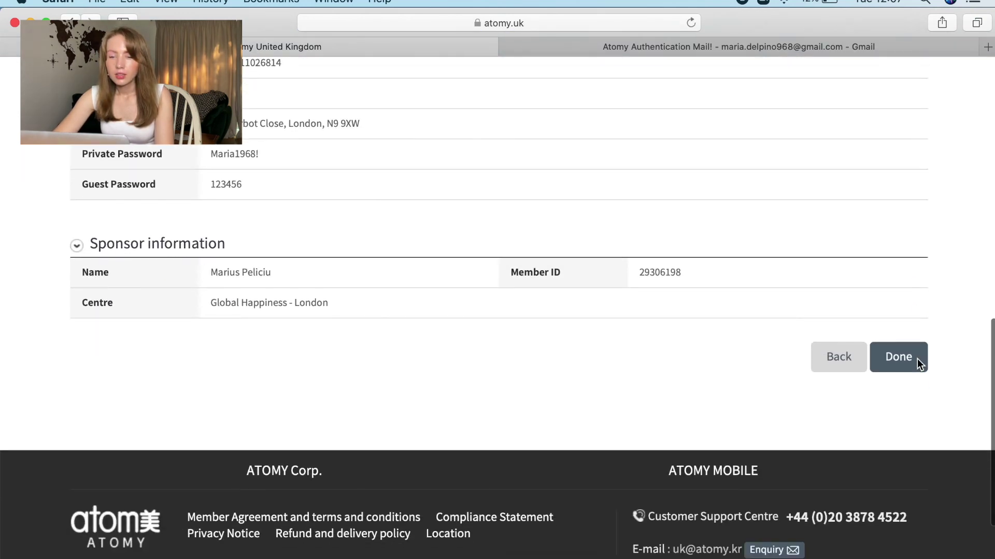
pyautogui.click(893, 342)
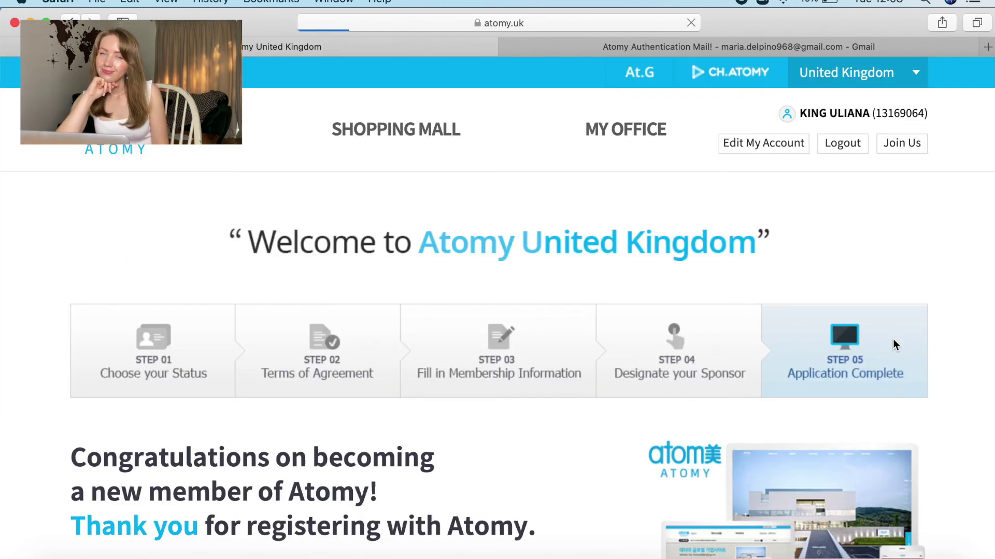
# Scroll the congratulations page to read the new member number and account details
pyautogui.scroll(-5, 893, 340)
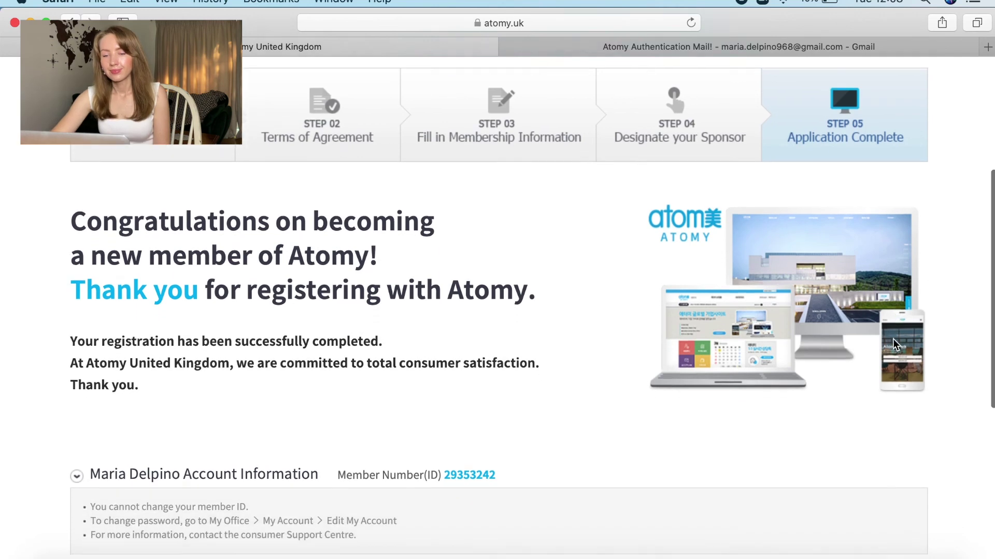